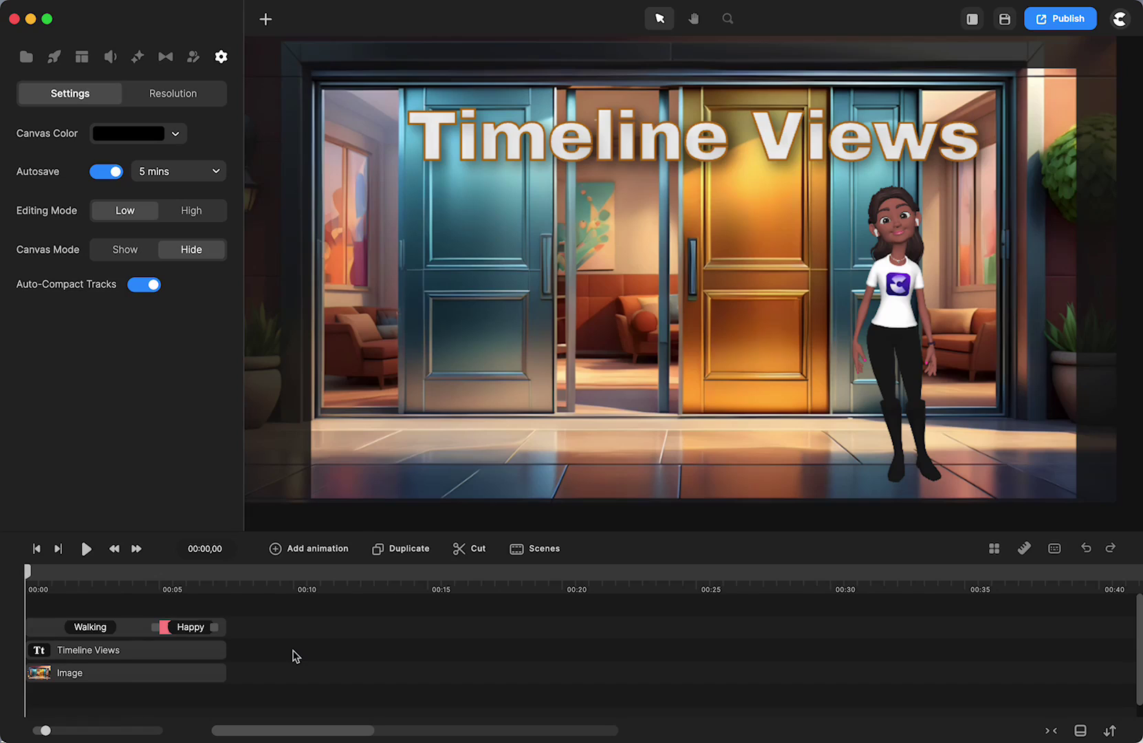
Save the project, compare the Left Bar and Left & Right Panels layouts, then settle on Minimal
click(1004, 21)
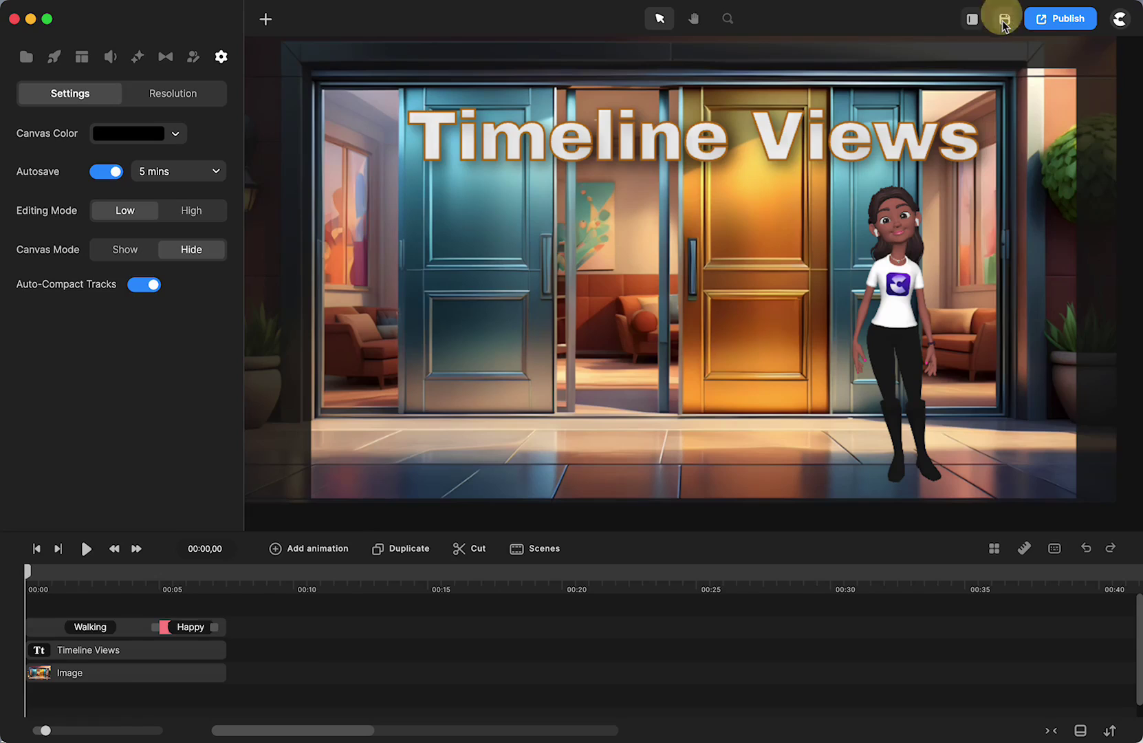
click(972, 19)
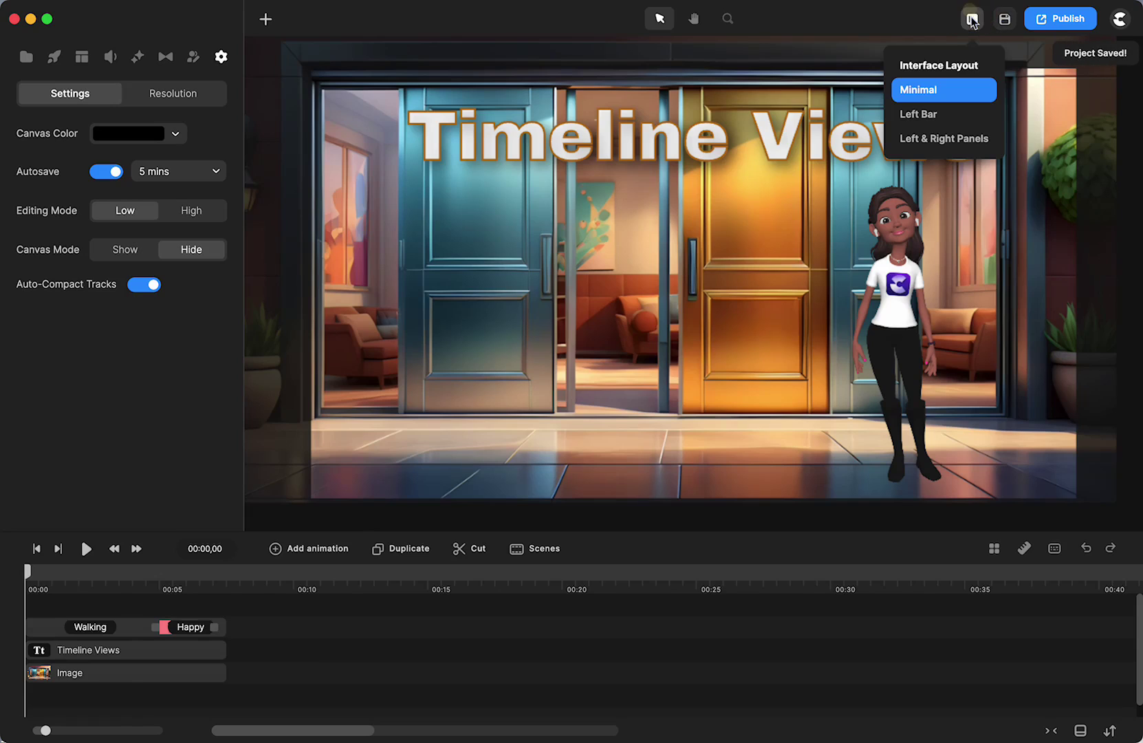
click(920, 116)
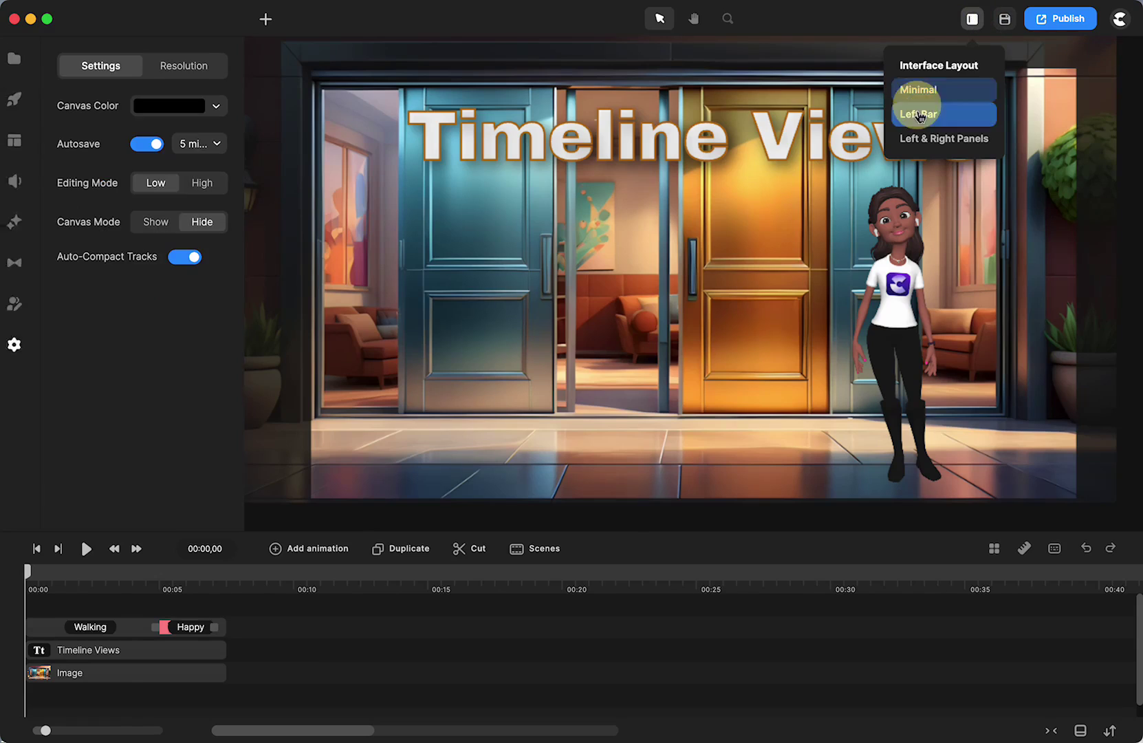
click(918, 90)
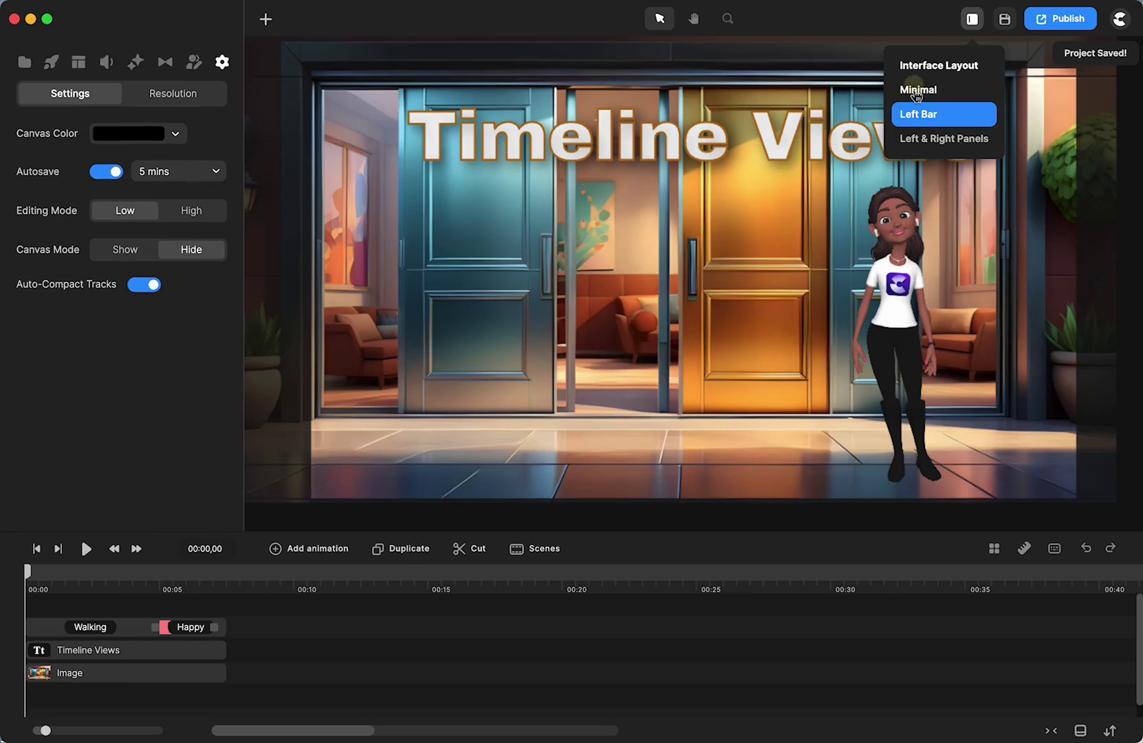
click(920, 124)
click(940, 141)
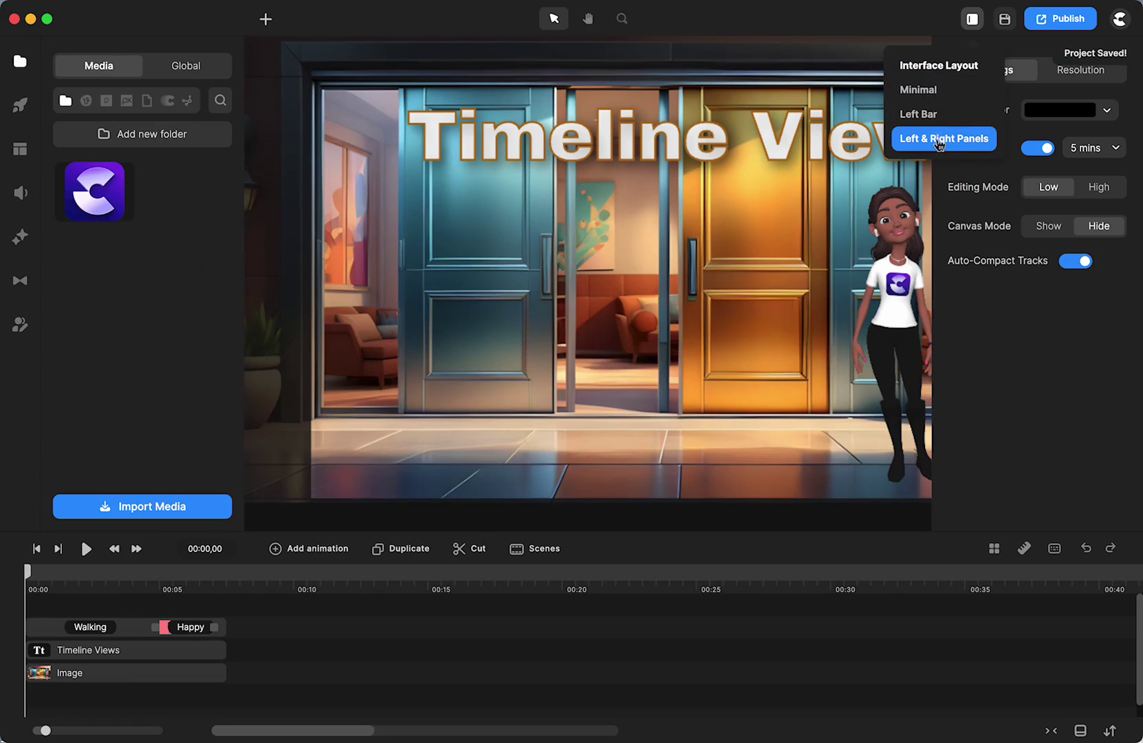
click(921, 90)
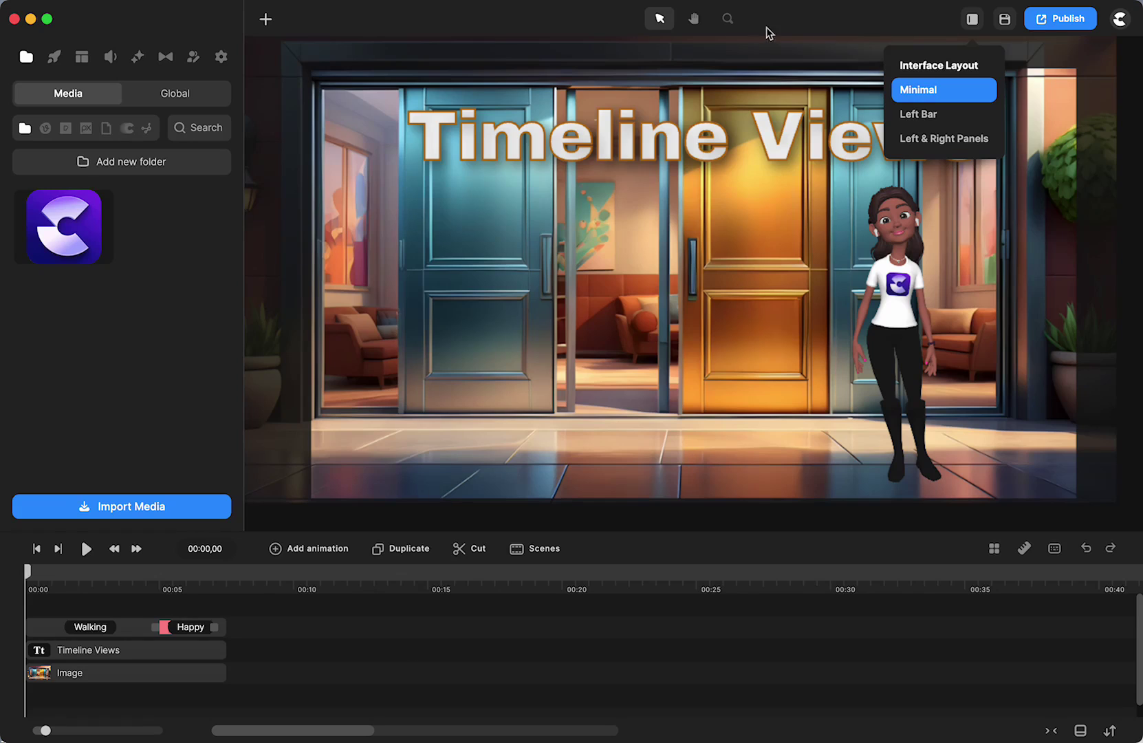
click(972, 19)
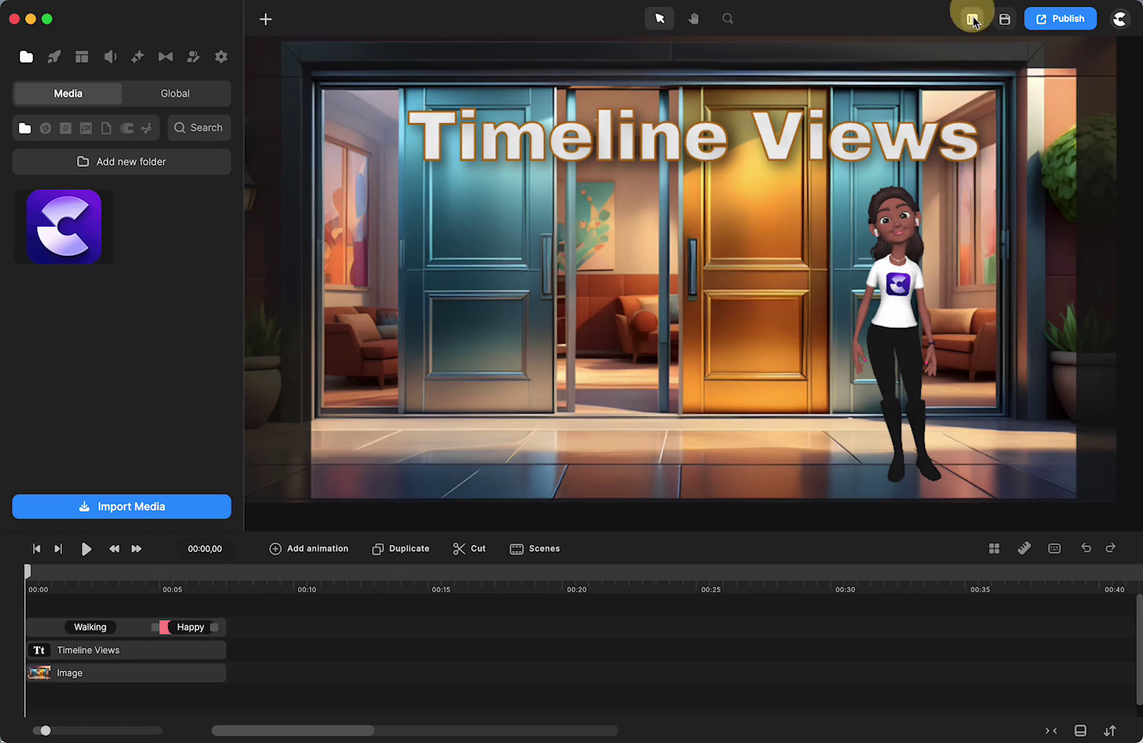
Select the Image track, view its Easing animation options, then dismiss them by deselecting the image
click(313, 556)
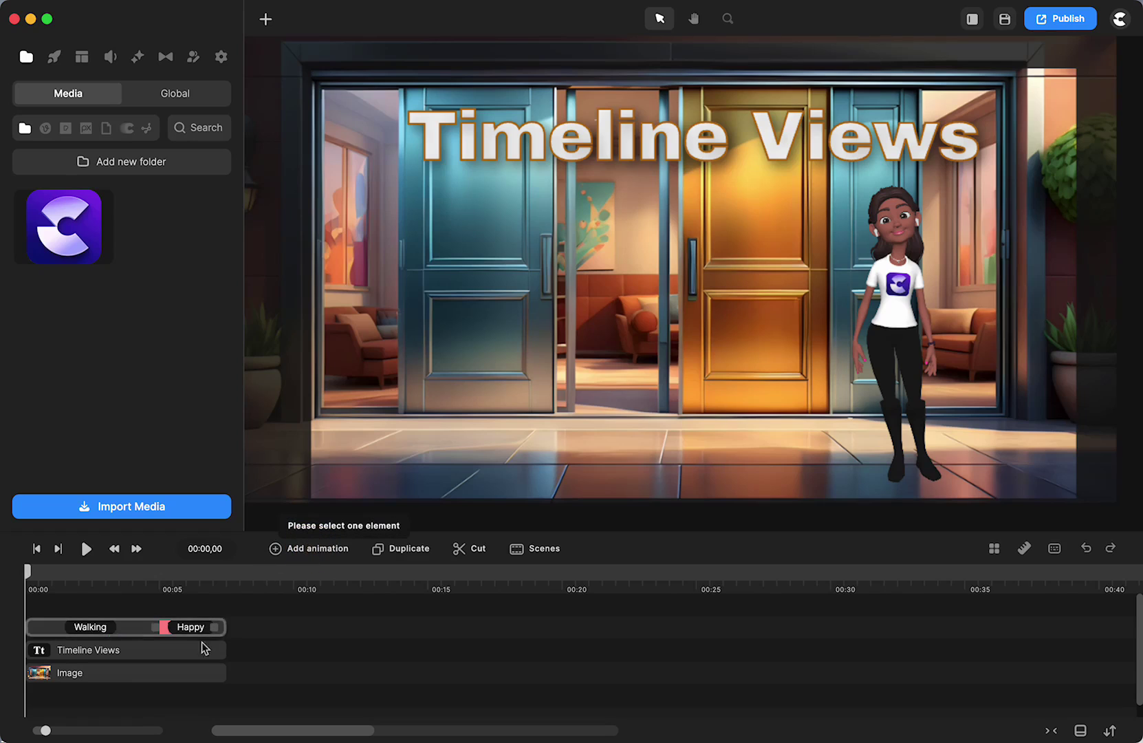
click(187, 672)
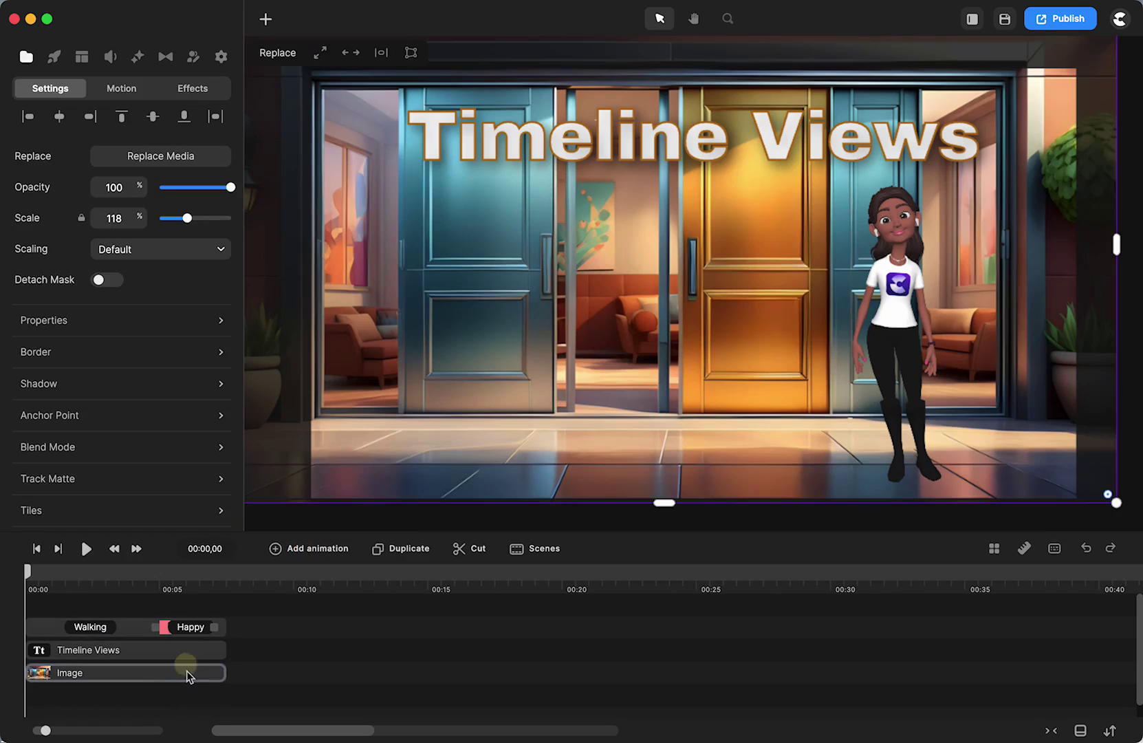
click(311, 554)
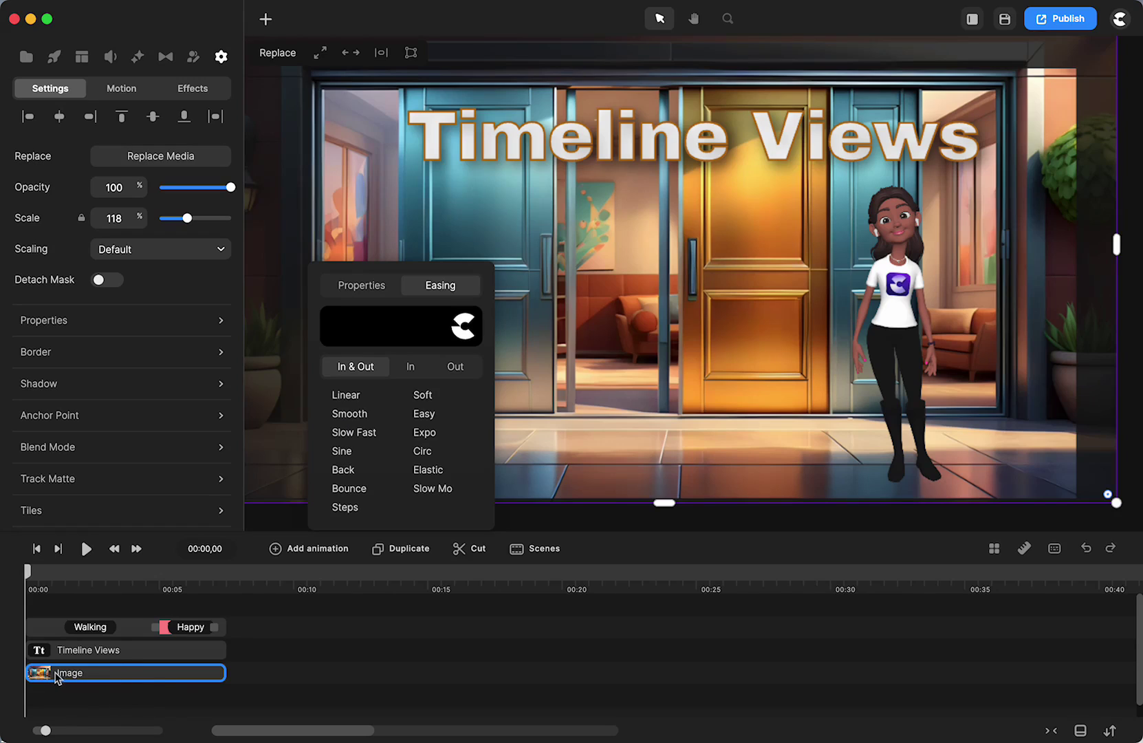
click(691, 671)
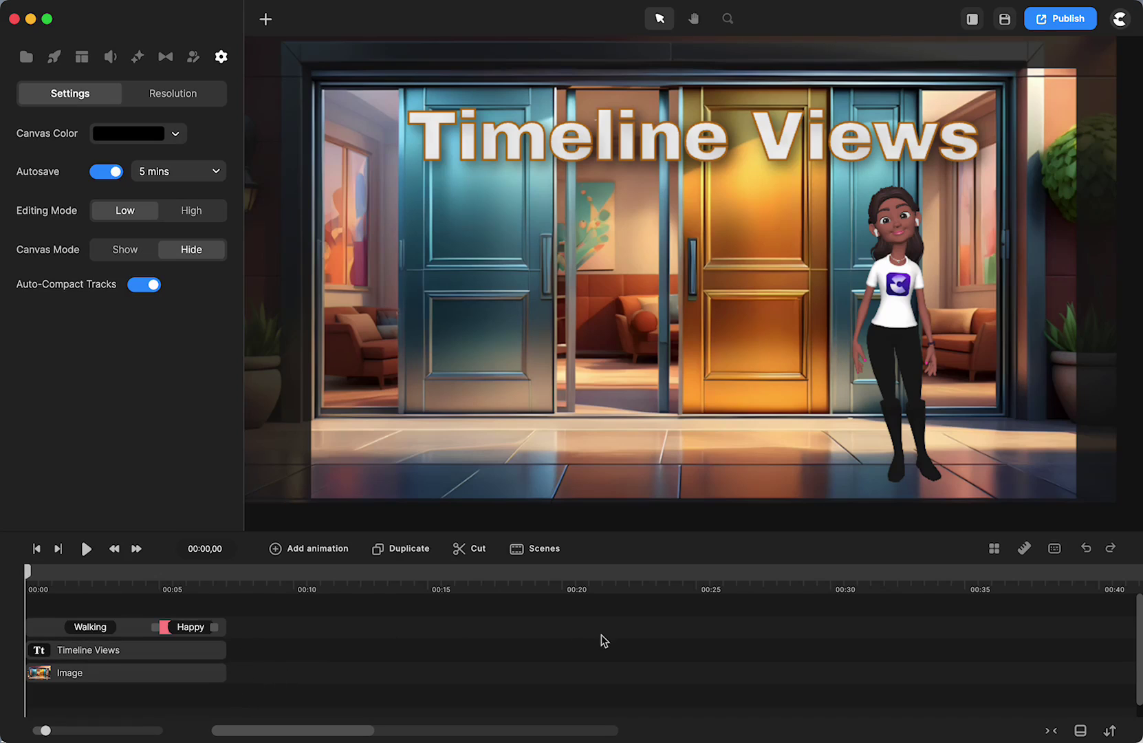
Set the timeline tracks to Medium height, then play and pause the preview
click(1109, 731)
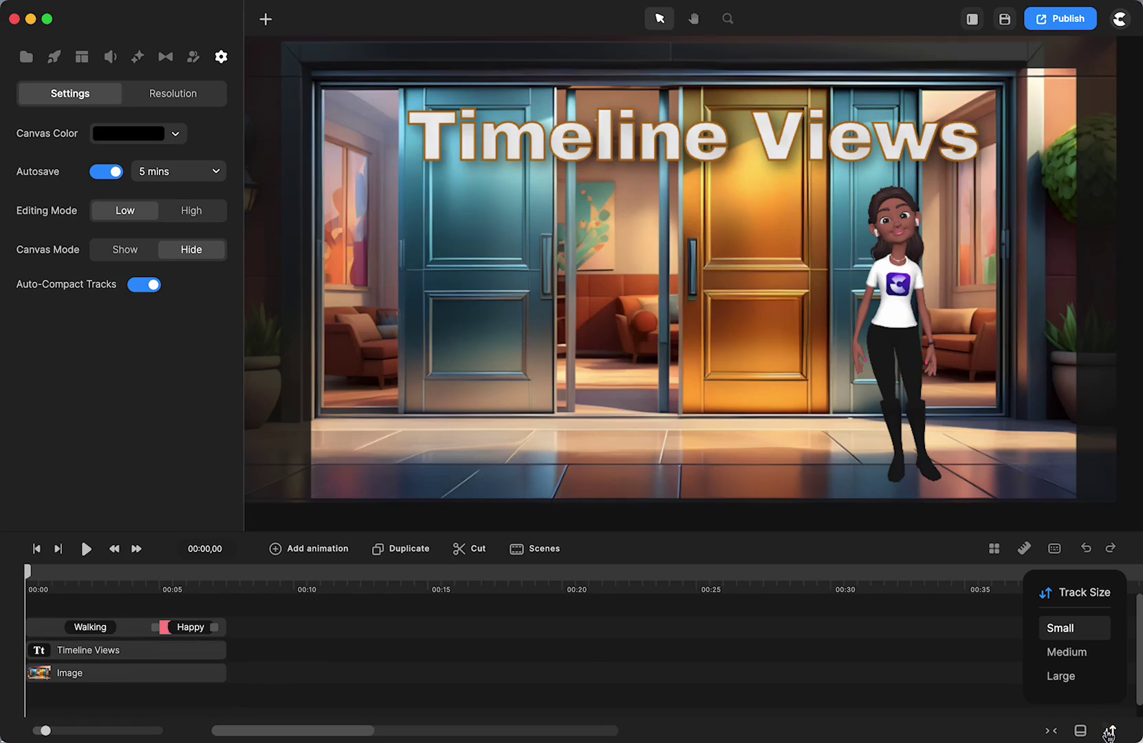
click(1062, 655)
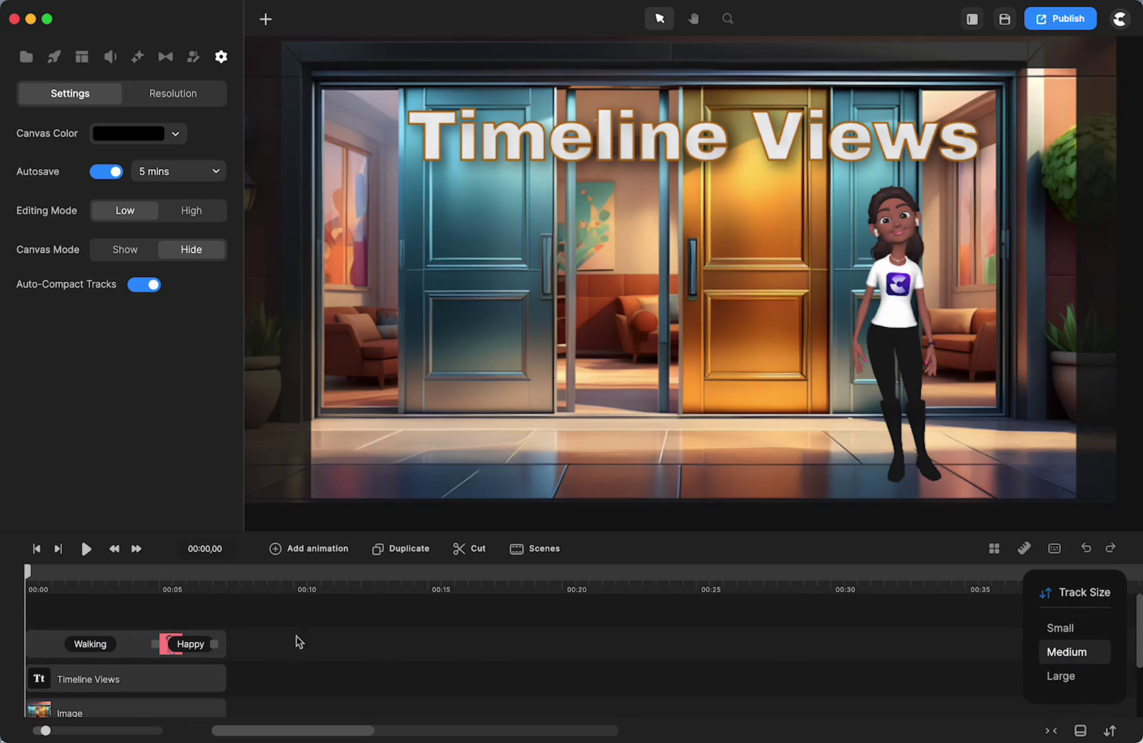
click(86, 549)
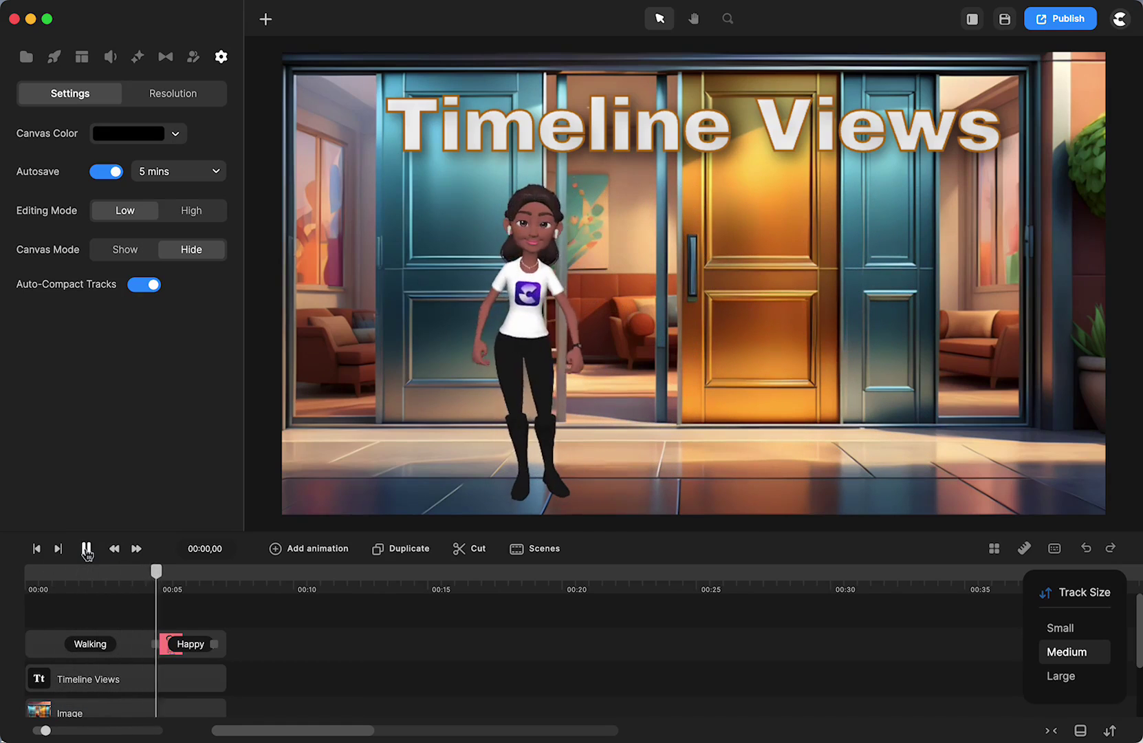
click(86, 548)
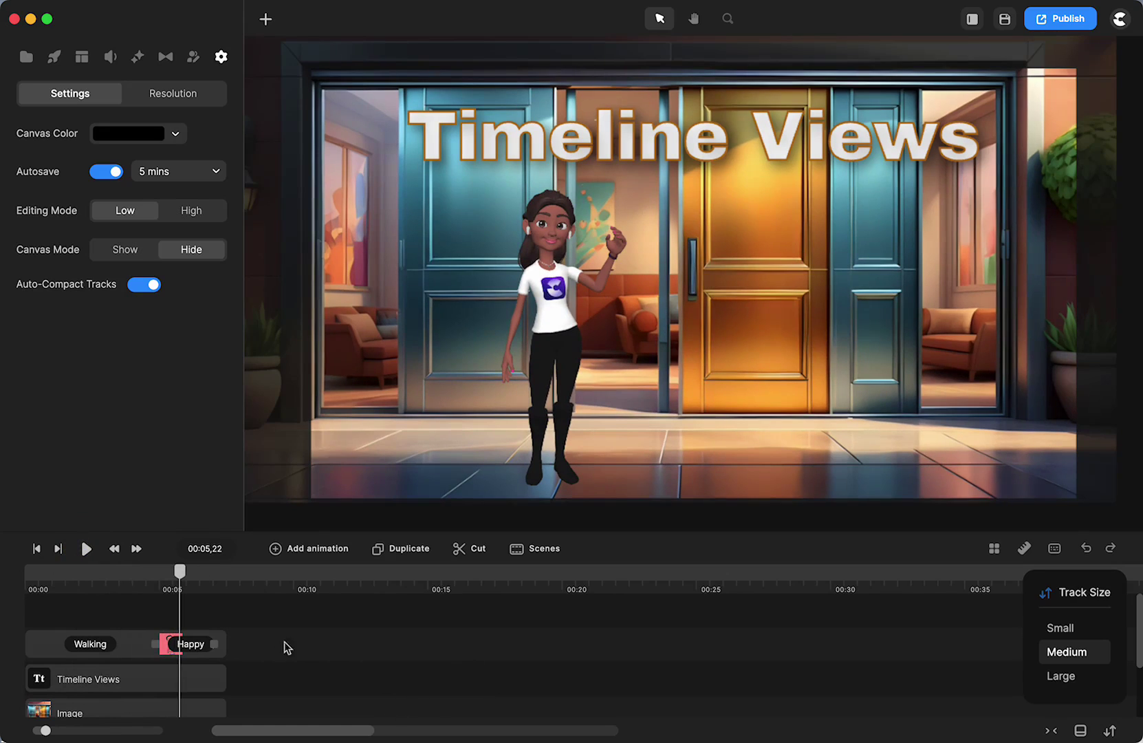
Try Large tracks with the Walking clip selected, then shrink tracks back to Small and deselect
click(1063, 678)
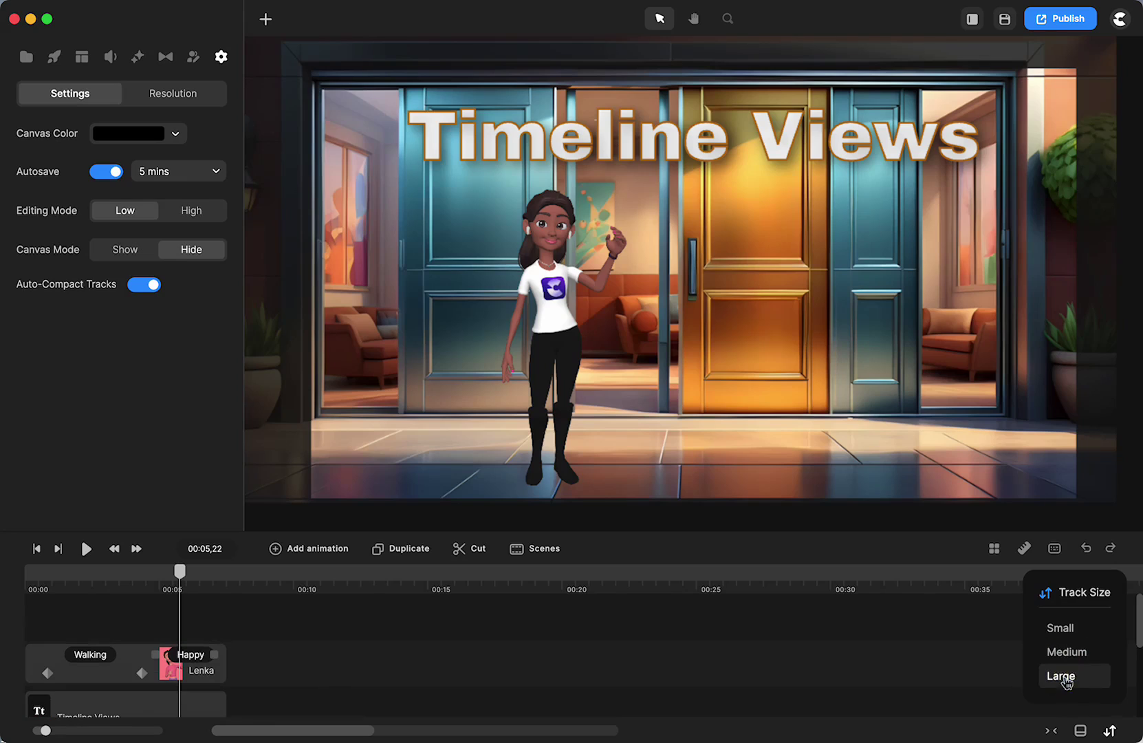
click(141, 675)
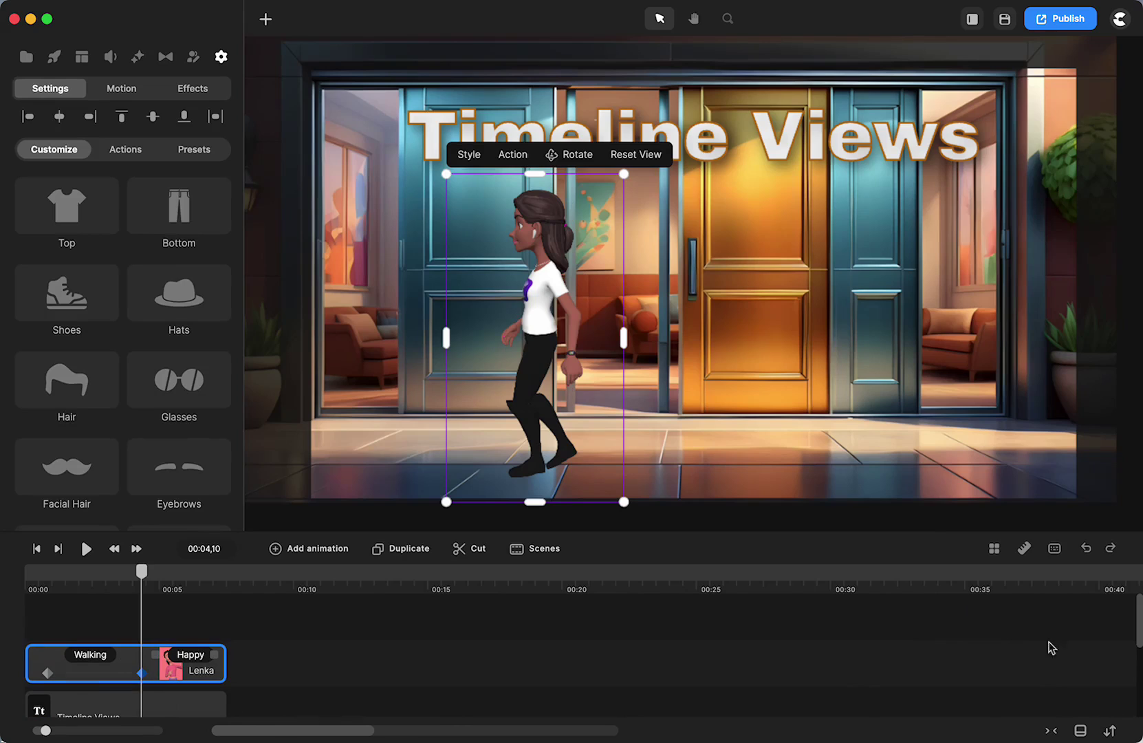
click(1110, 731)
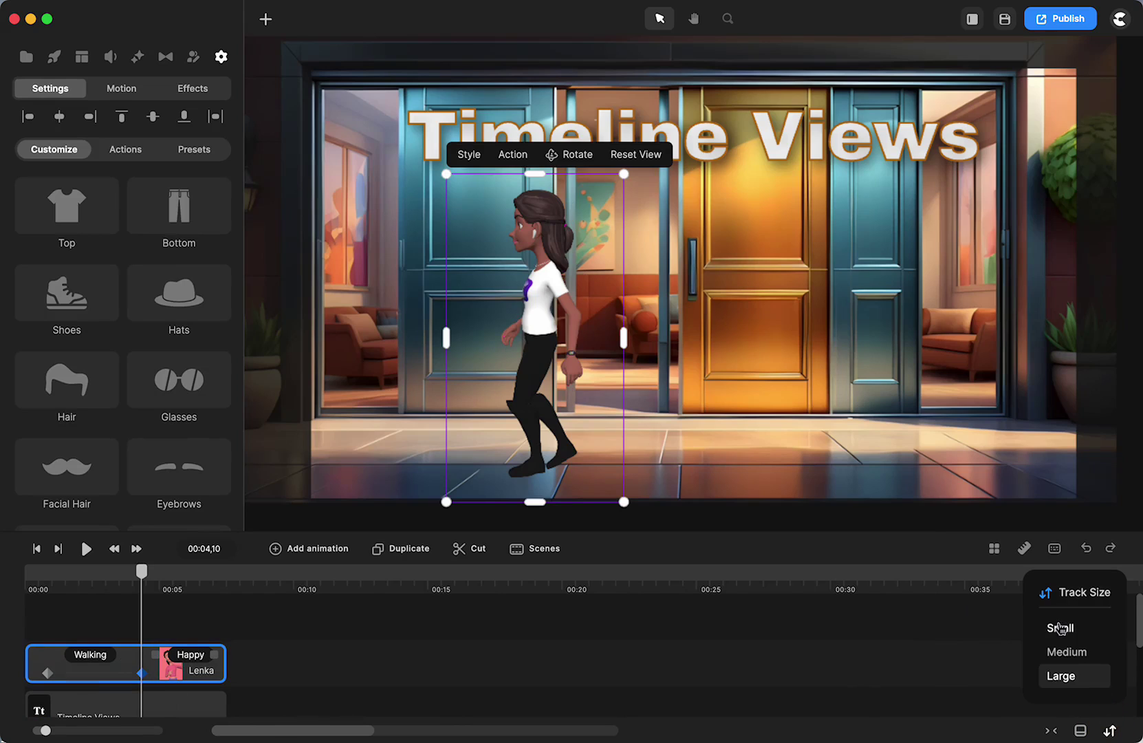
click(1060, 628)
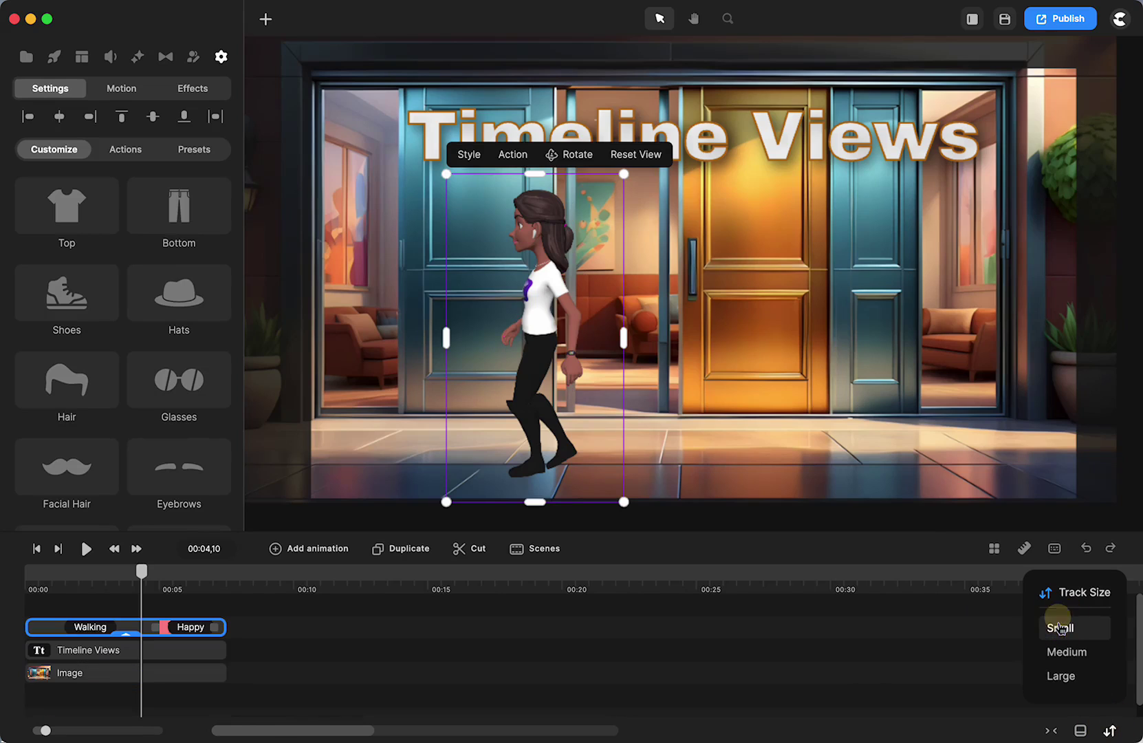
click(390, 686)
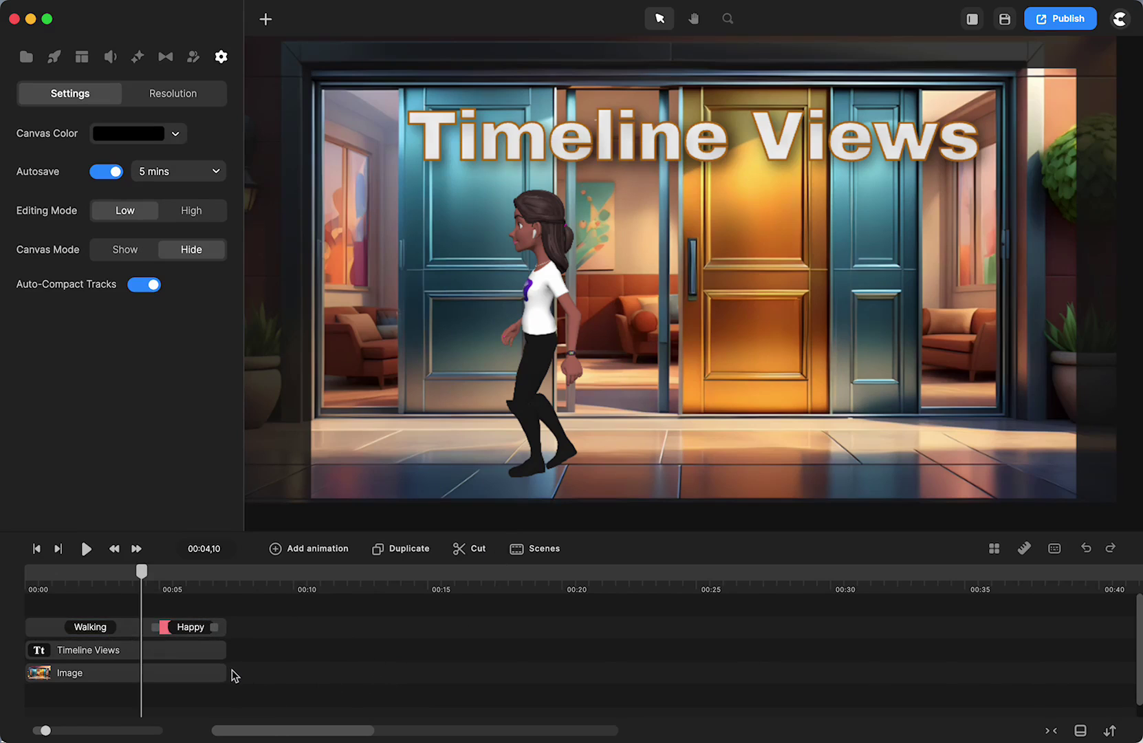
Set the track size to Large so the Walking clip shows its keyframes
click(1110, 730)
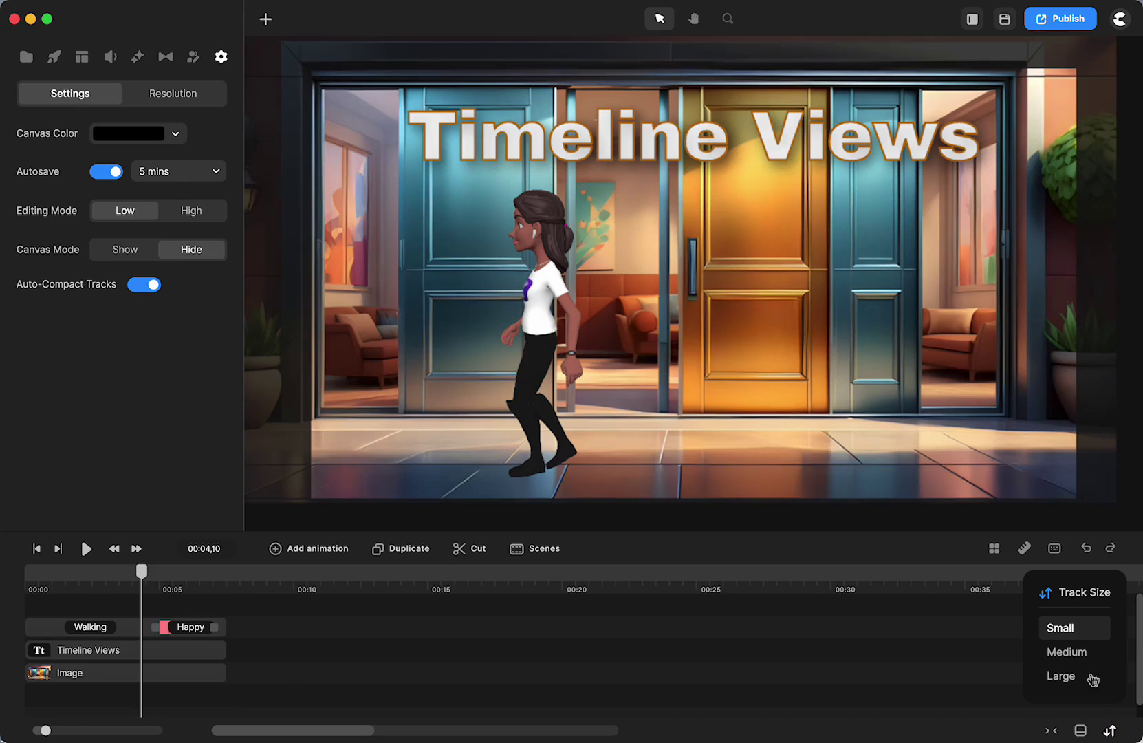
click(1060, 676)
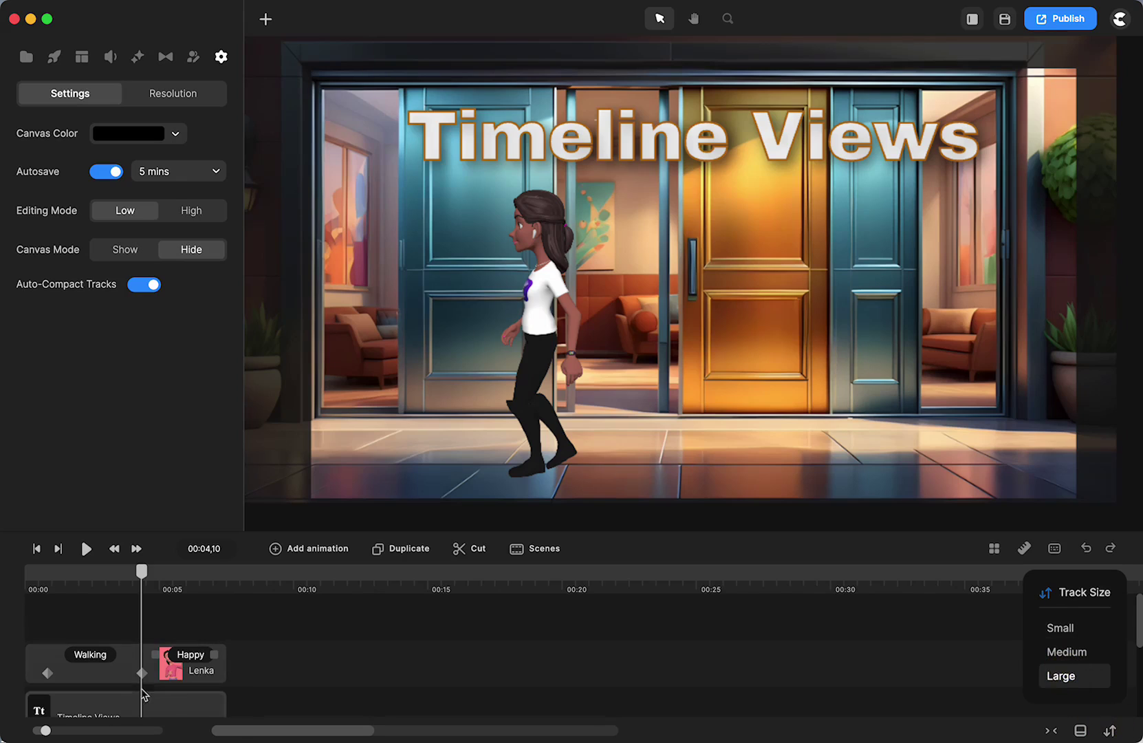
scroll(307, 656, down, 3)
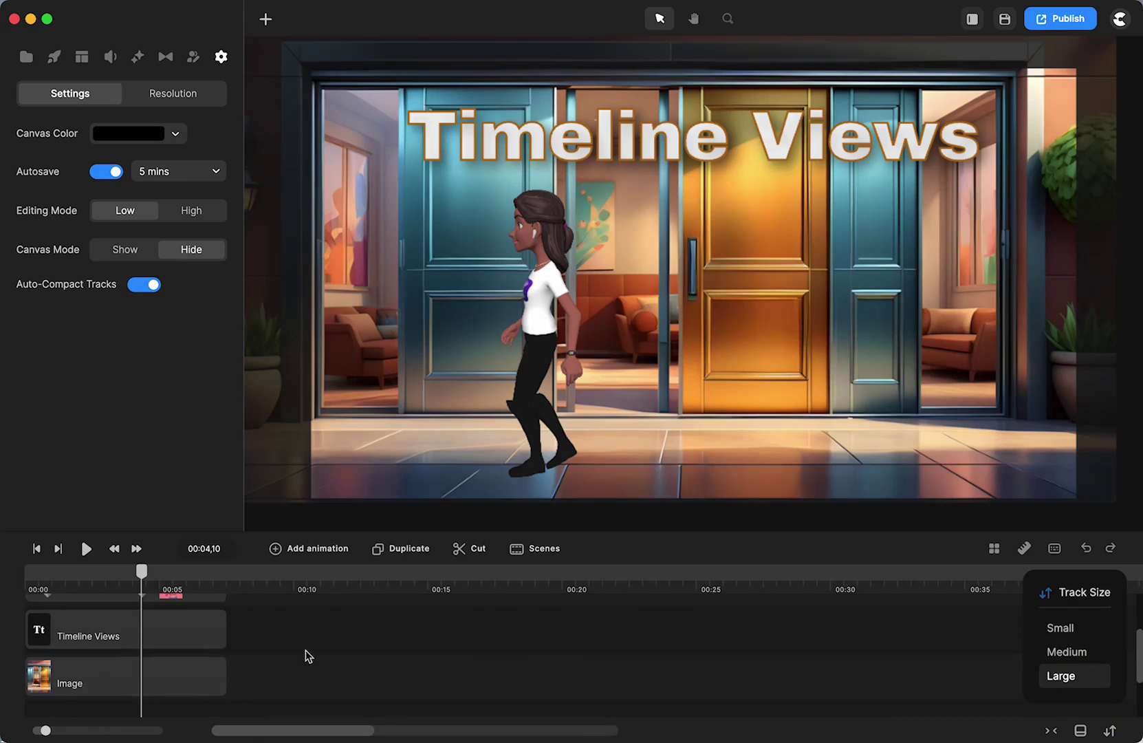
Return tracks to Small, make the timeline taller, and dock it beside the left panel
click(1057, 627)
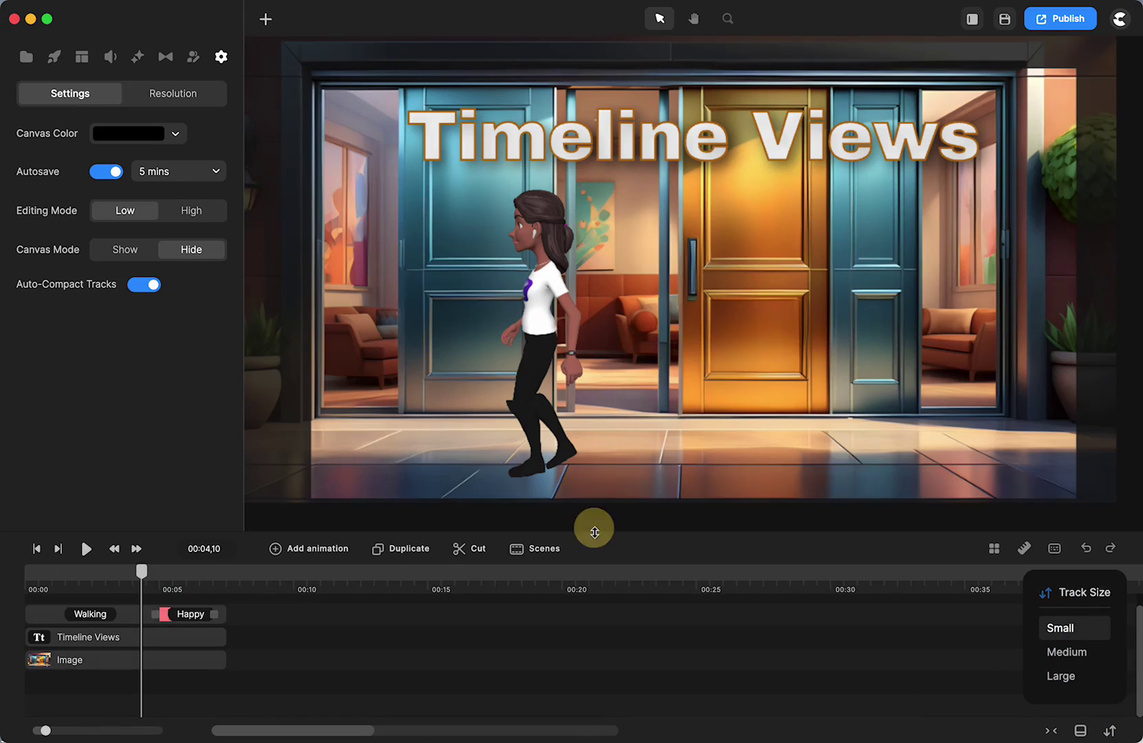
mouse_move(595, 532)
mouse_down()
mouse_move(578, 198)
mouse_move(576, 630)
mouse_move(592, 323)
mouse_move(606, 254)
mouse_move(612, 567)
mouse_move(610, 519)
mouse_up()
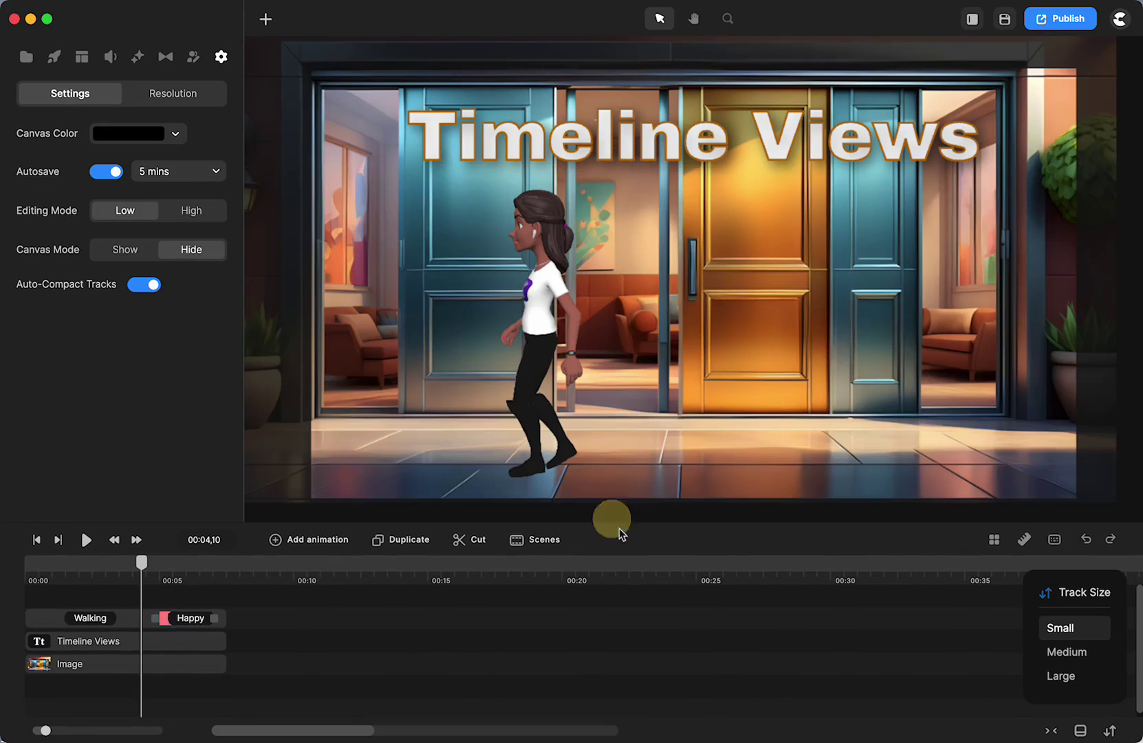
click(898, 681)
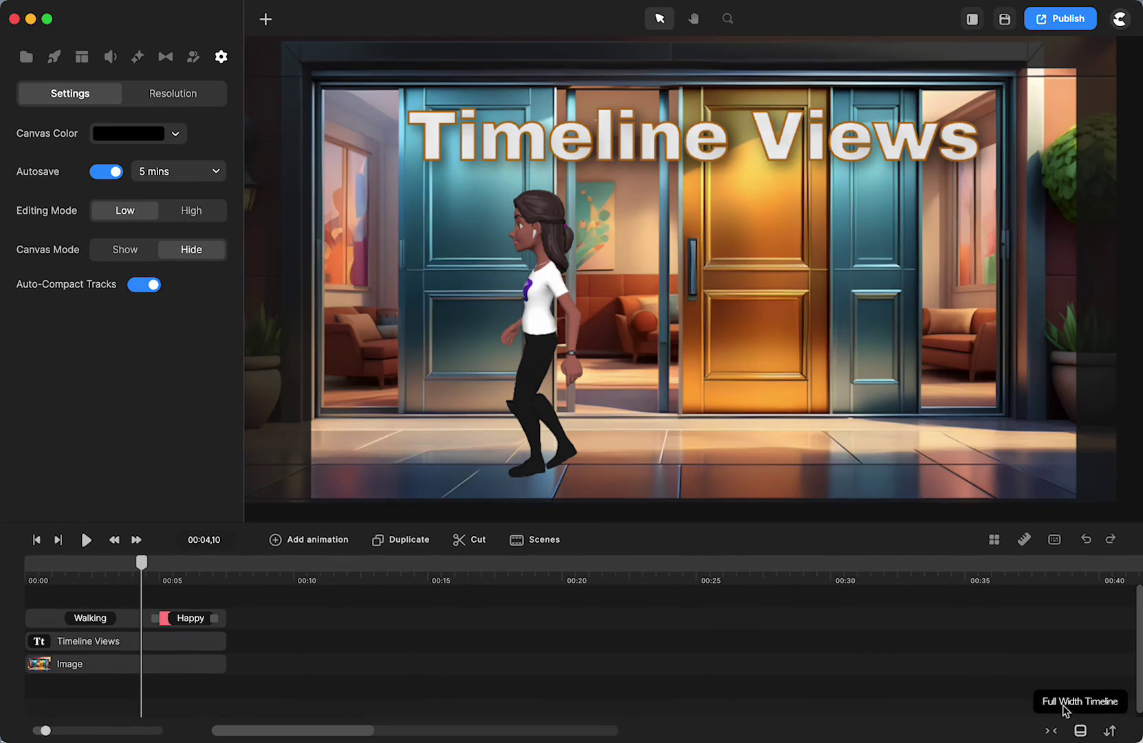
click(1081, 731)
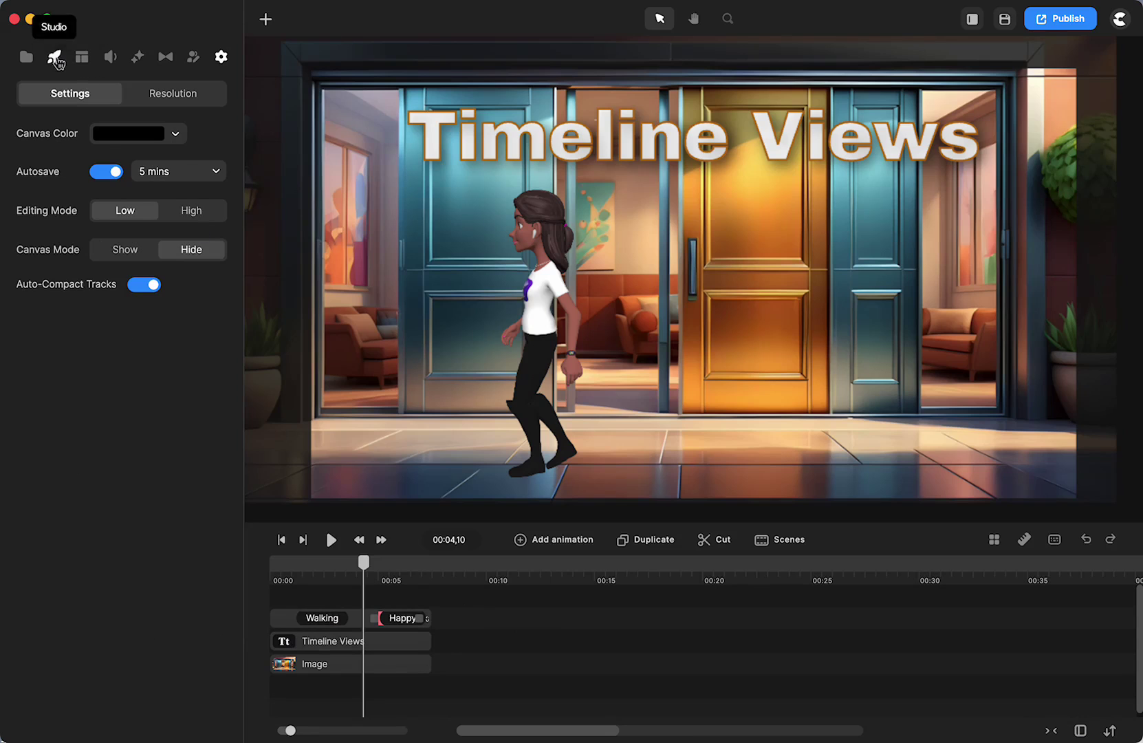
Browse the 3D characters library, restore the full-width timeline, and select the Walking/Happy track
click(56, 59)
scroll(88, 231, down, 5)
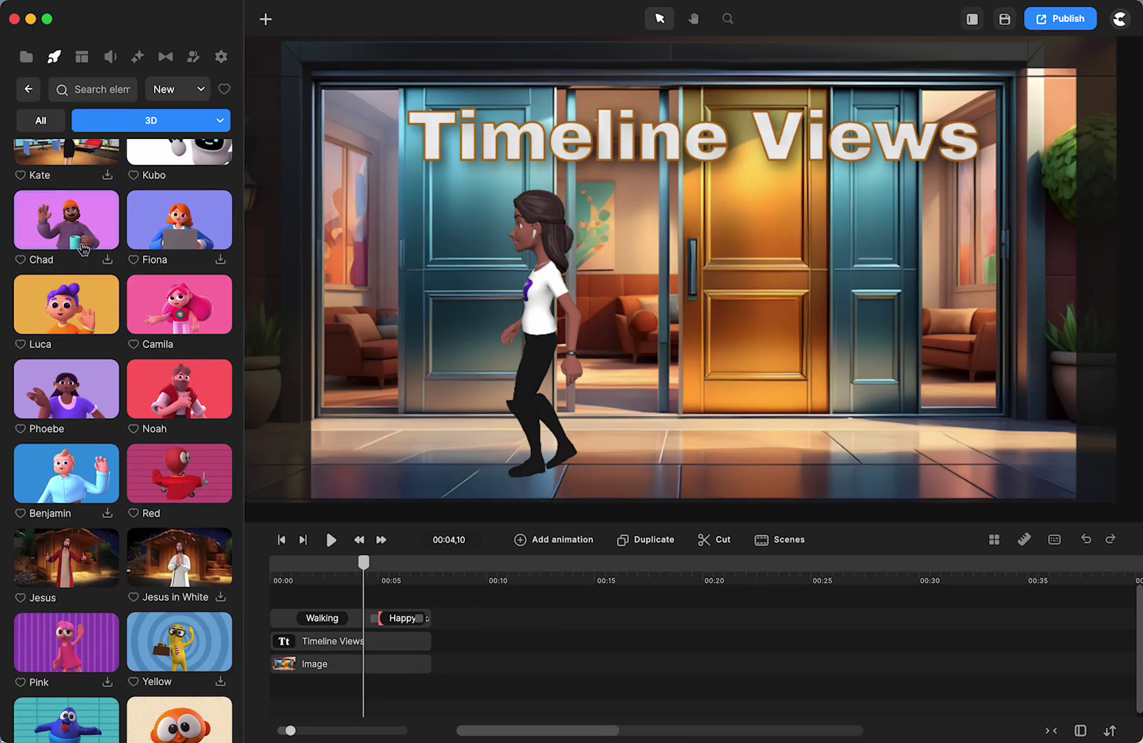
click(1081, 730)
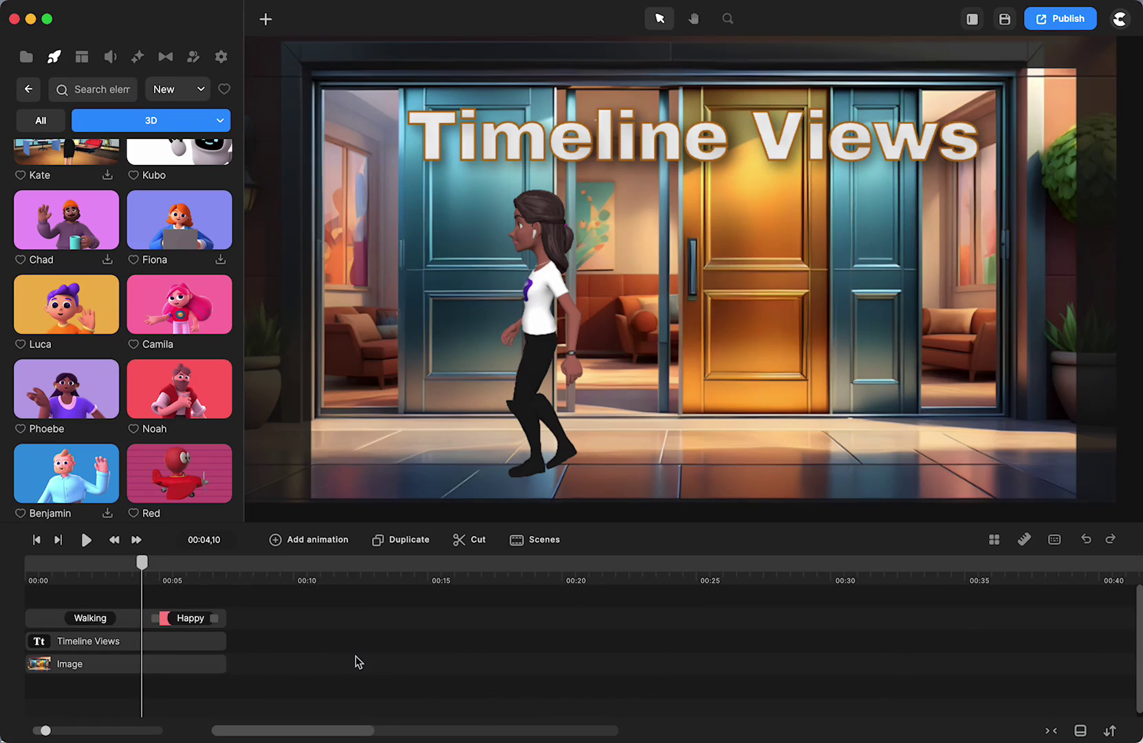
click(196, 621)
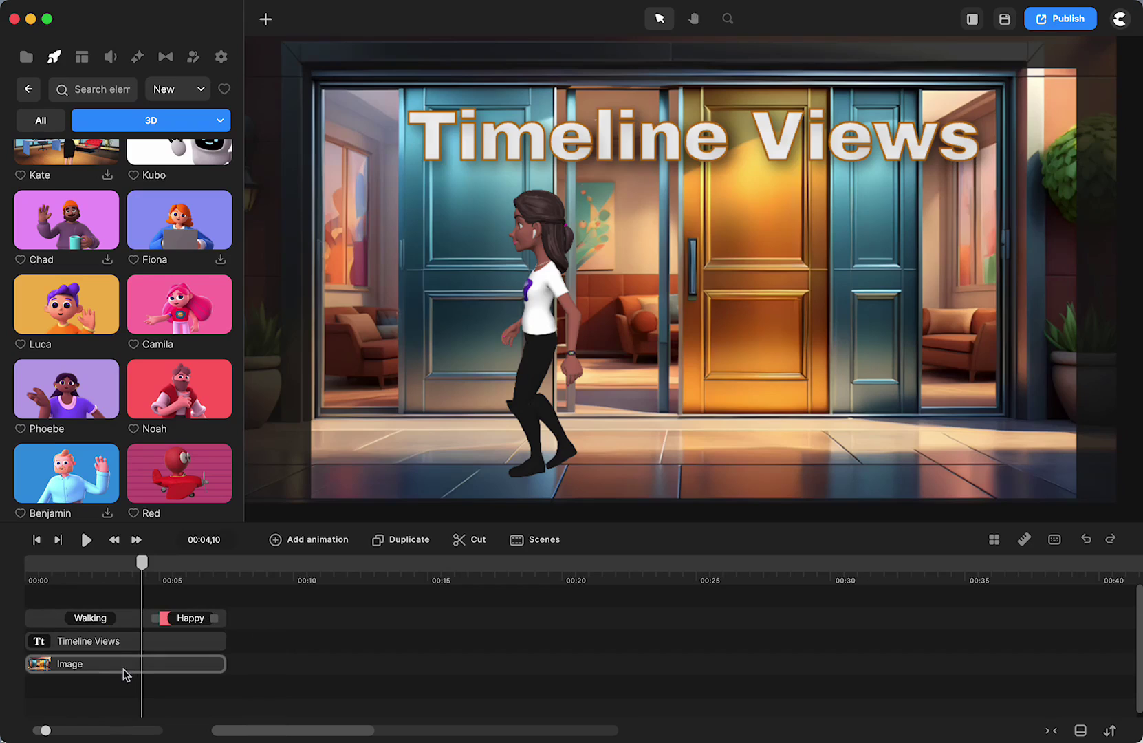
Expand the Walking/Happy track to inspect its keyframes, then collapse it and reopen the track size choices
click(128, 628)
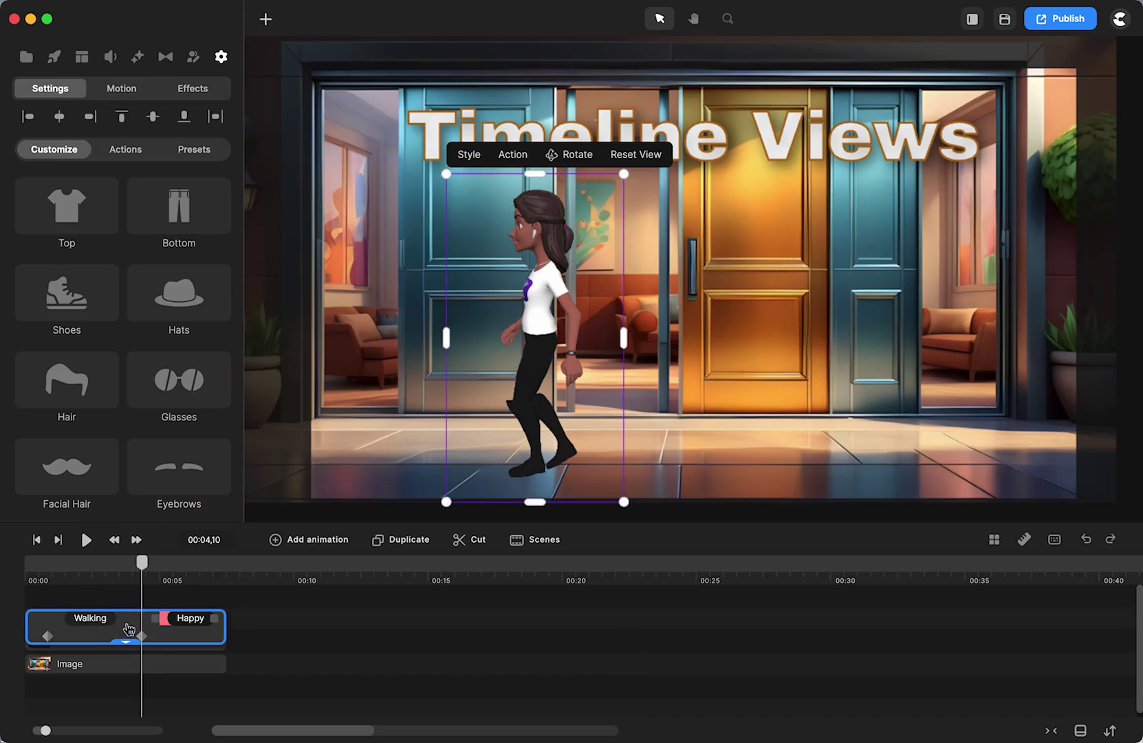
scroll(248, 643, right, 1)
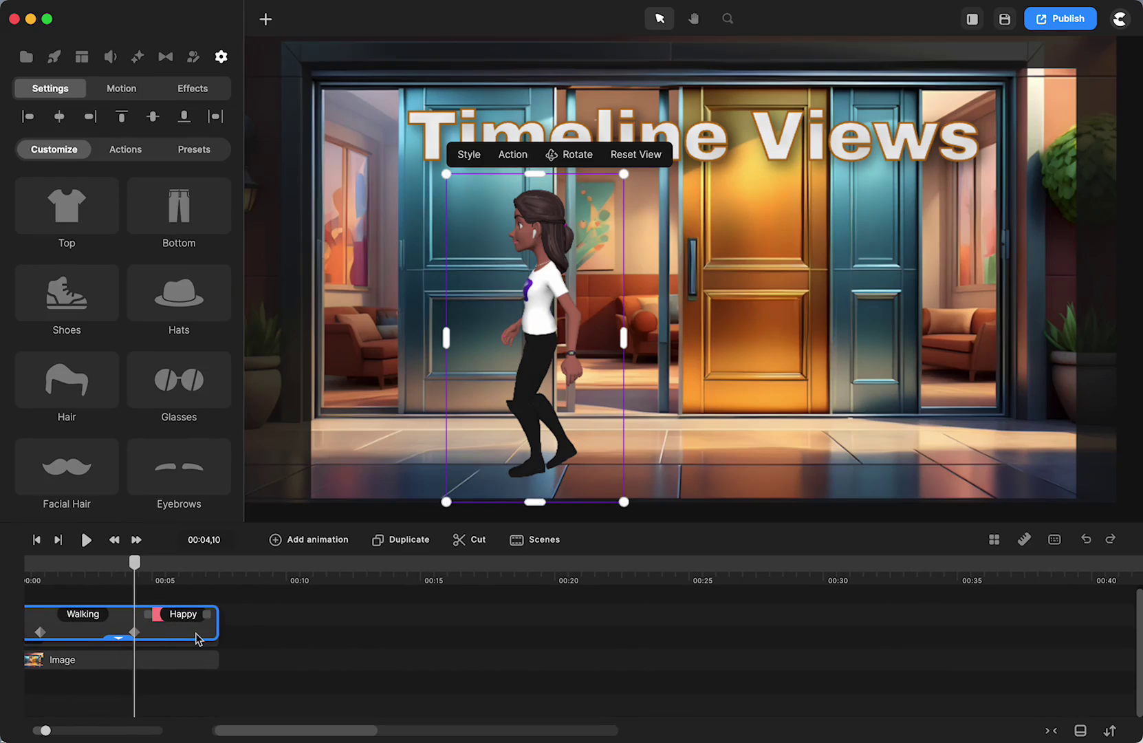
scroll(197, 638, left, 1)
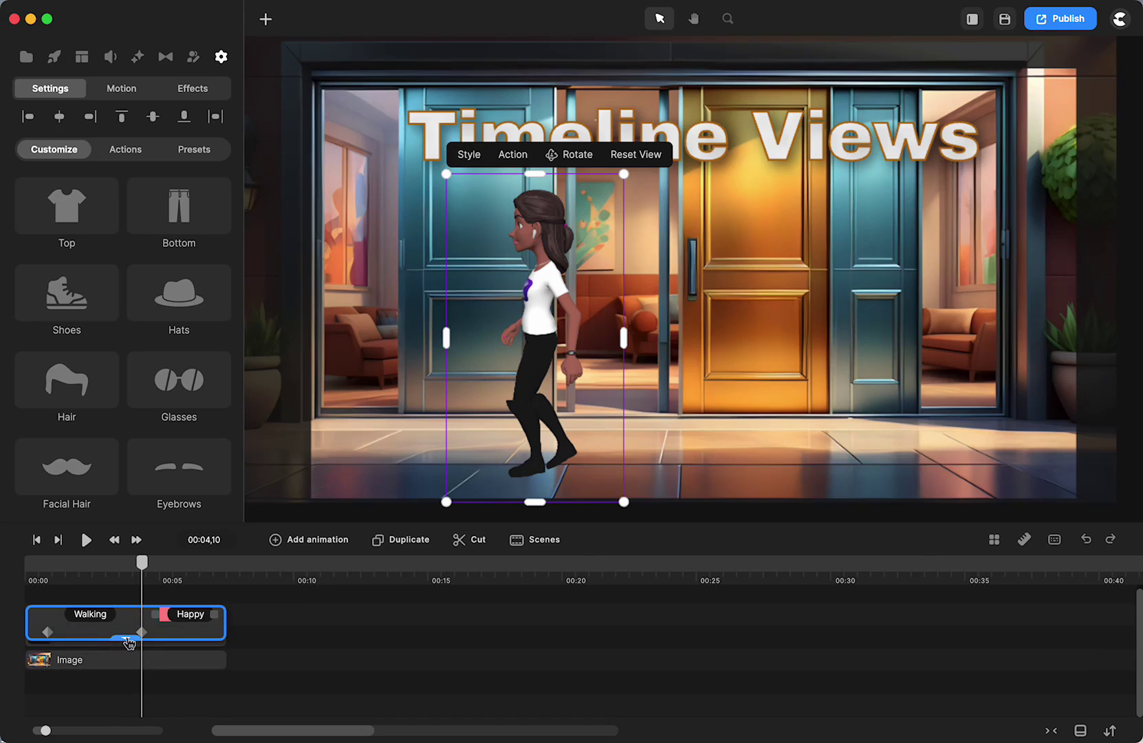
click(1110, 731)
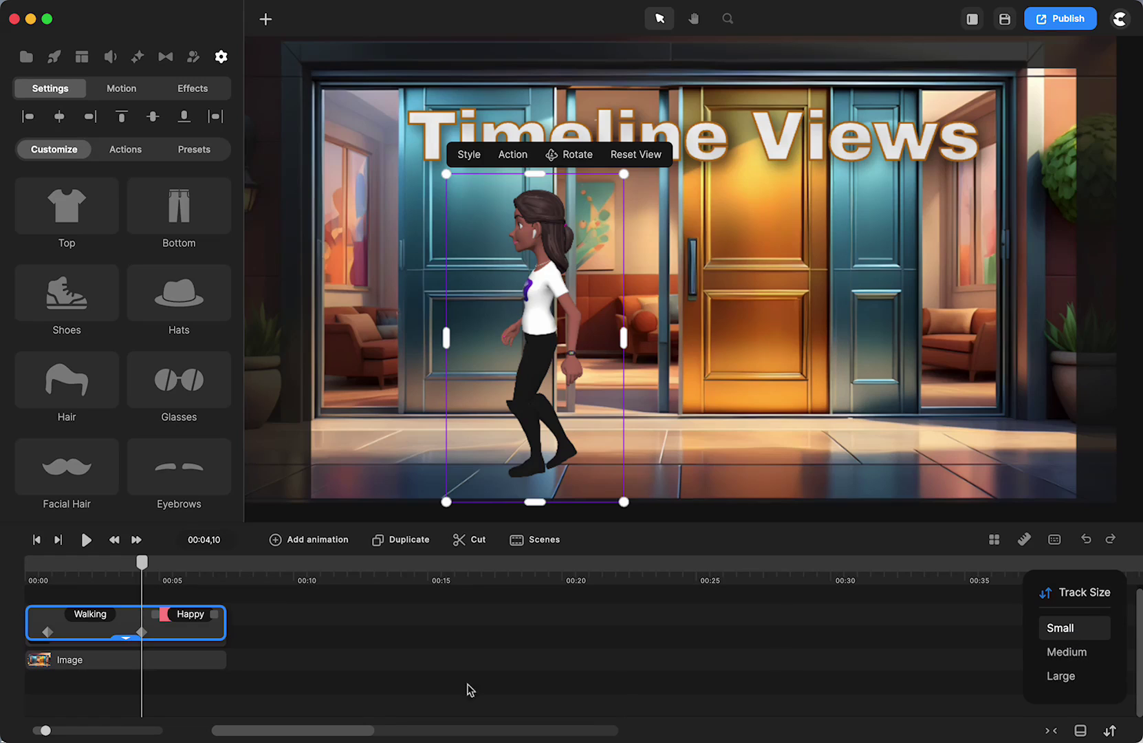
click(127, 640)
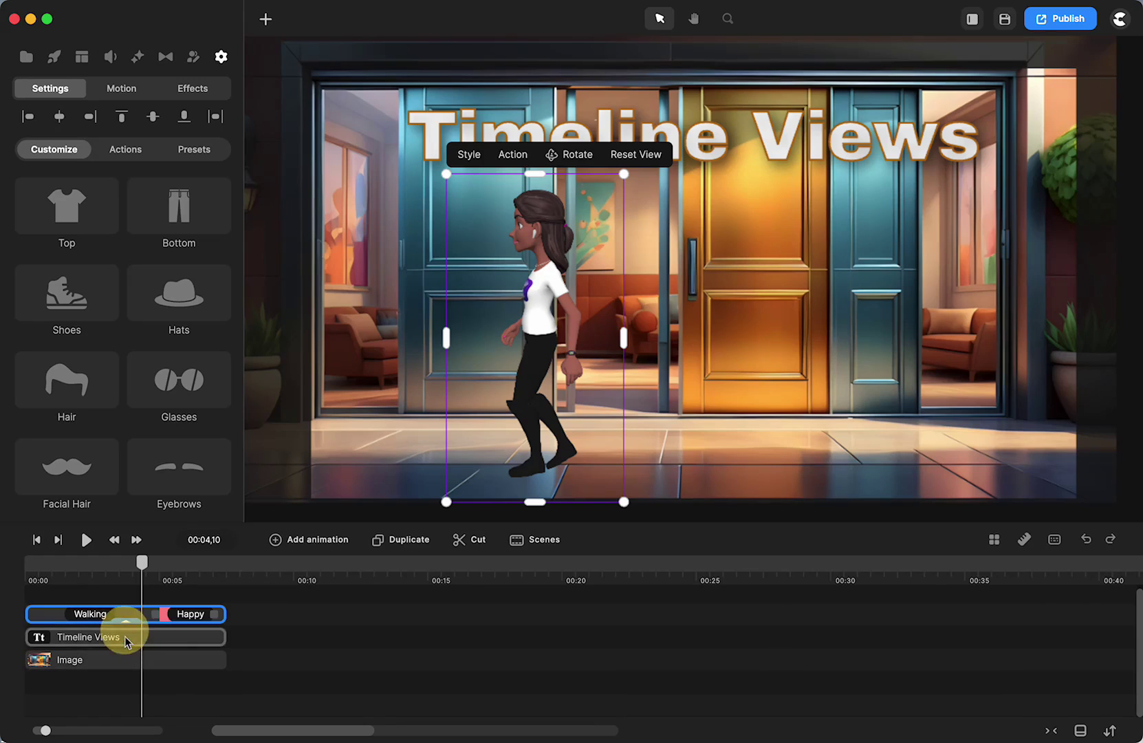
click(520, 694)
click(1110, 731)
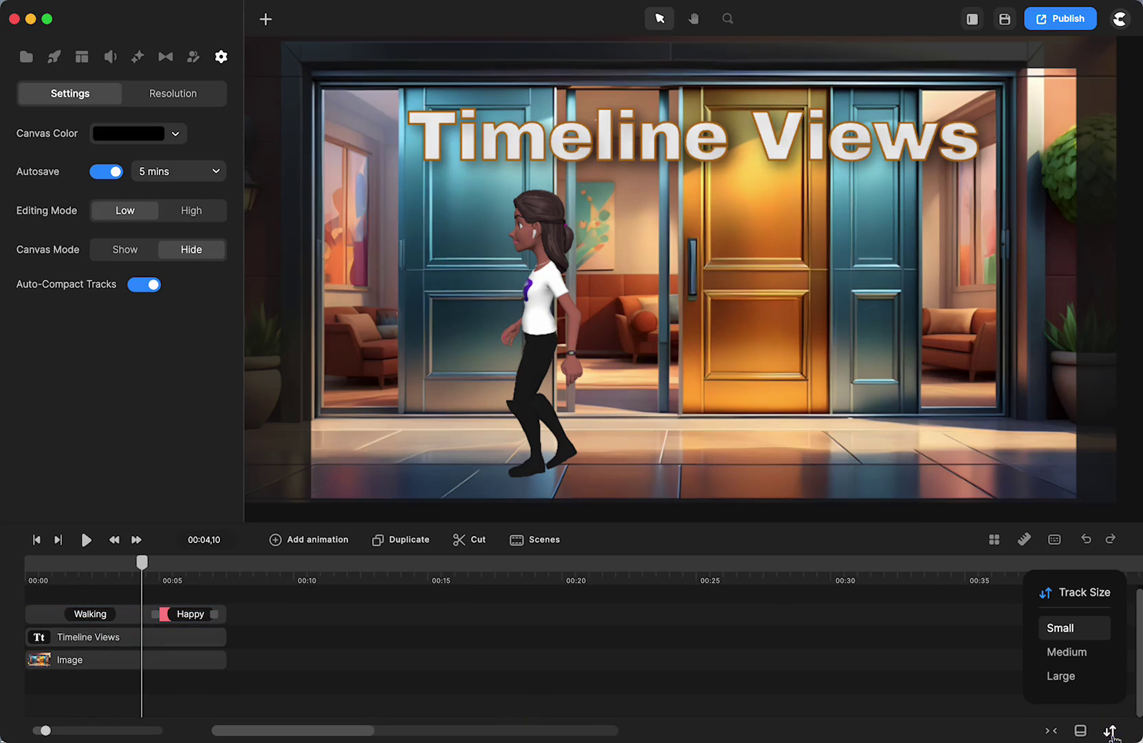
Cycle the track height through Large, Medium and Small, then select and deselect the Walking/Happy track
click(1062, 679)
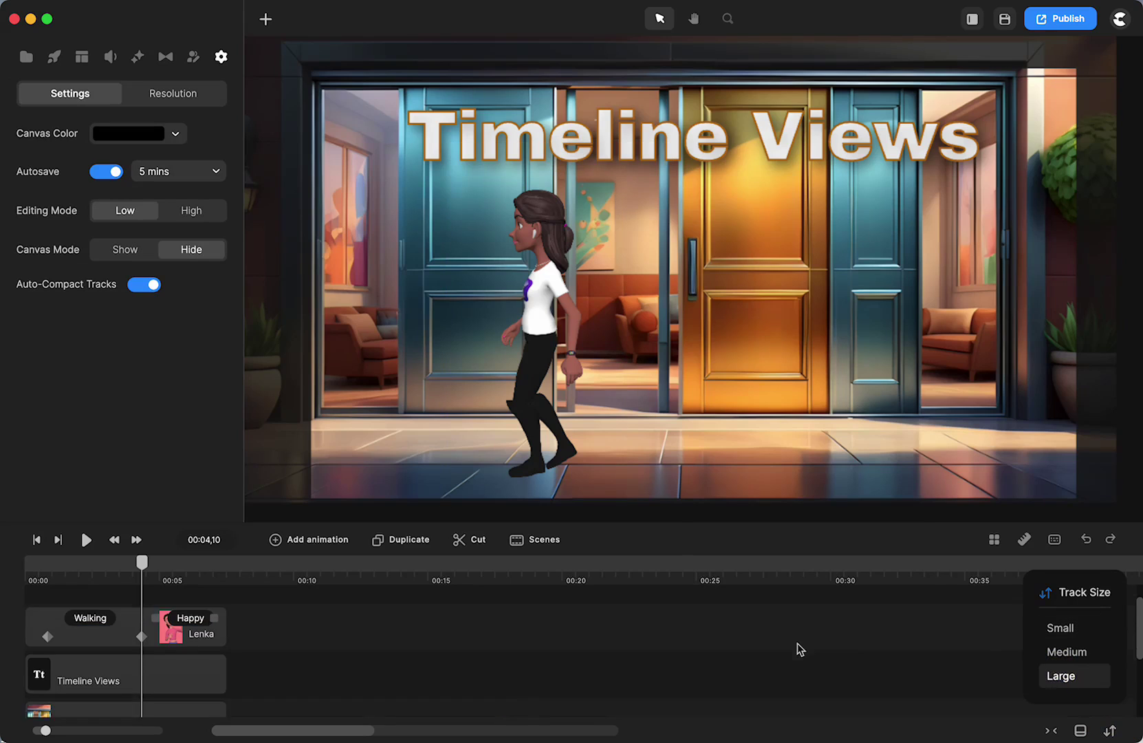
click(1059, 651)
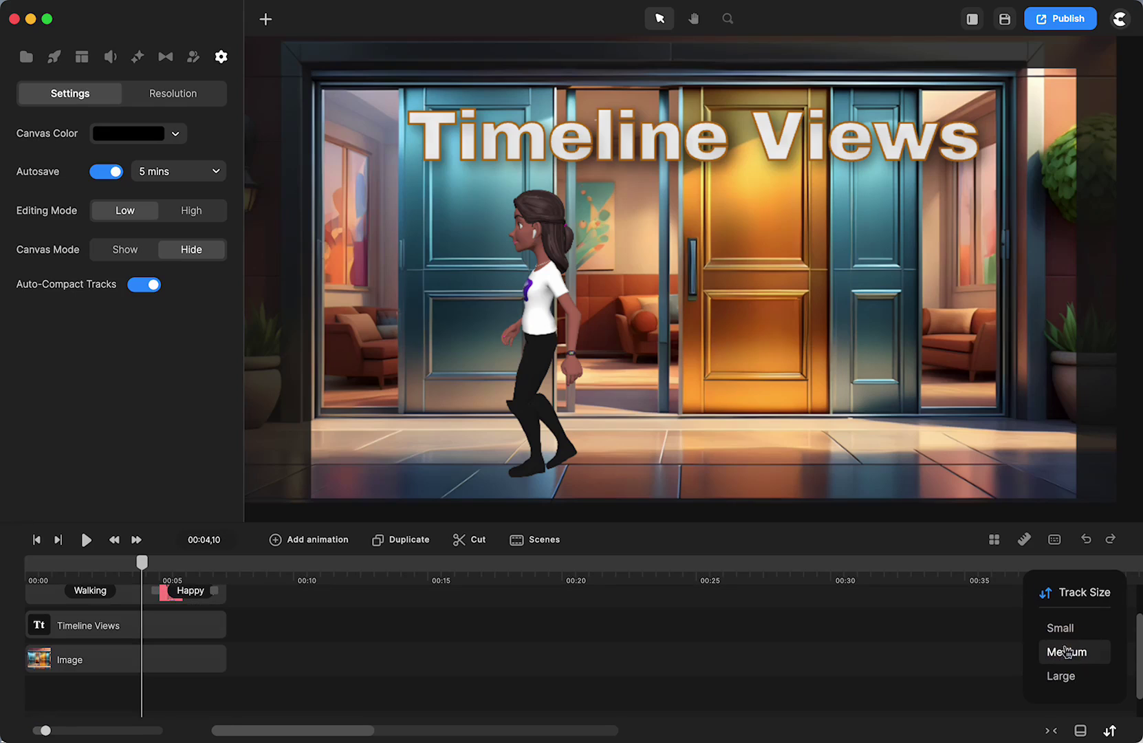
click(1060, 627)
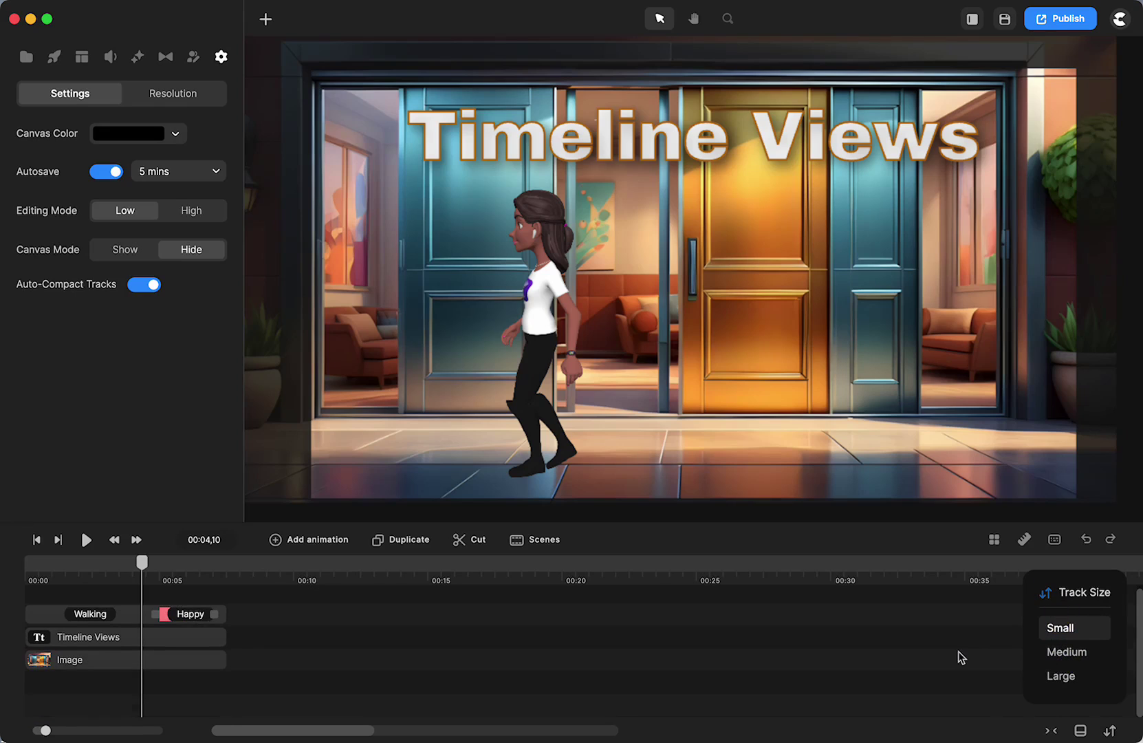
click(1103, 730)
click(115, 619)
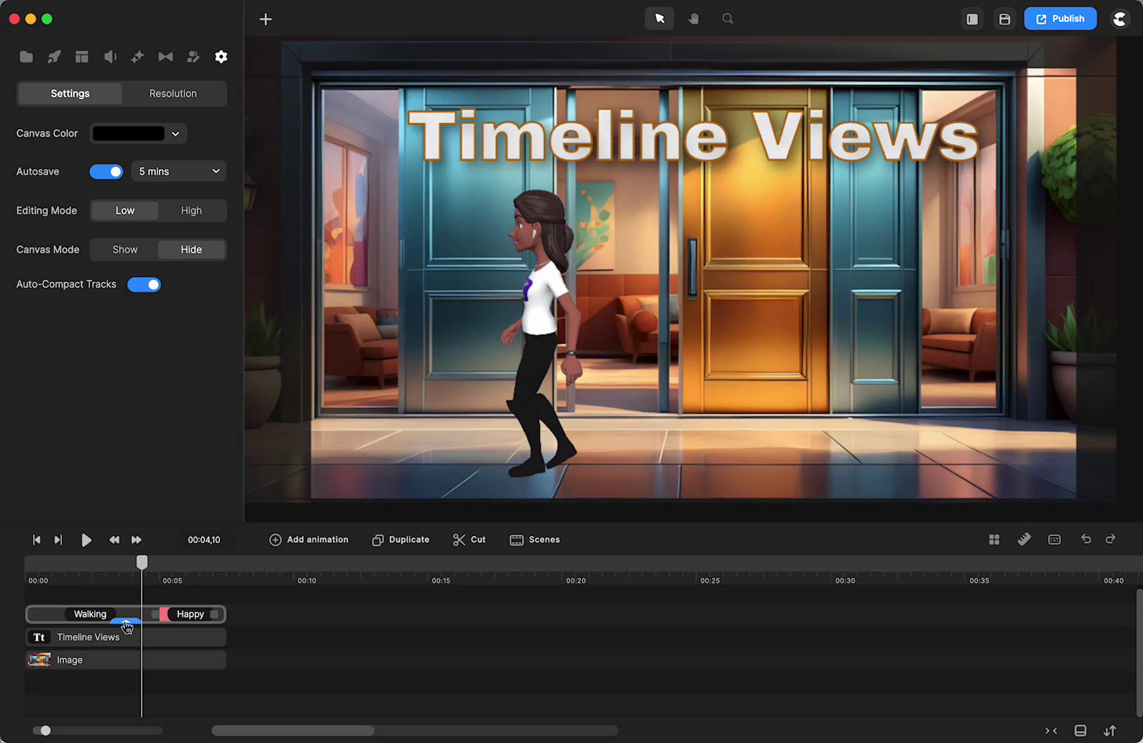
click(1047, 694)
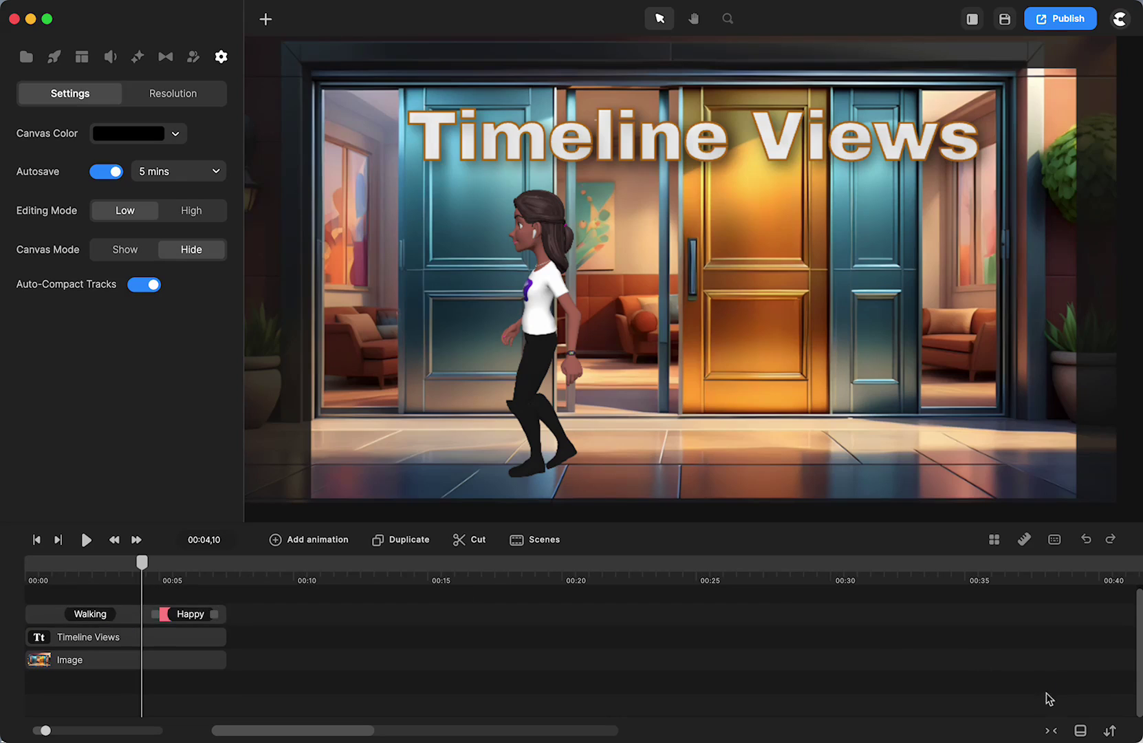
Select the walking avatar and drag its walk end keyframe earlier in time
click(126, 626)
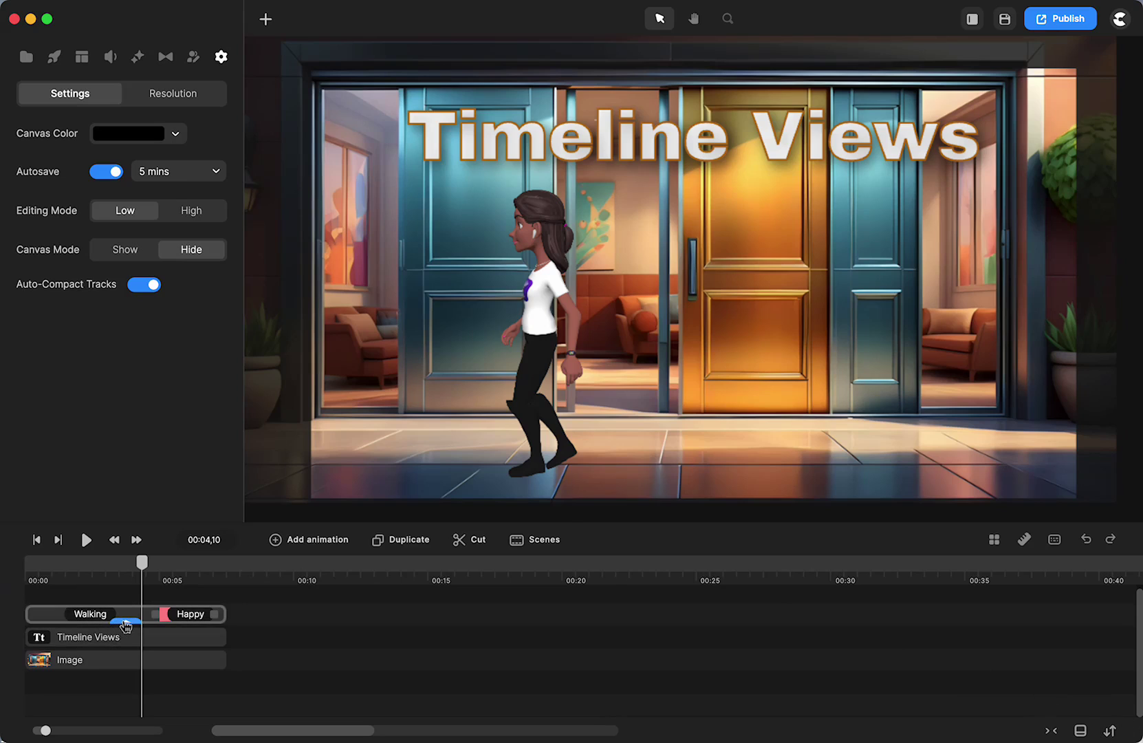
click(126, 626)
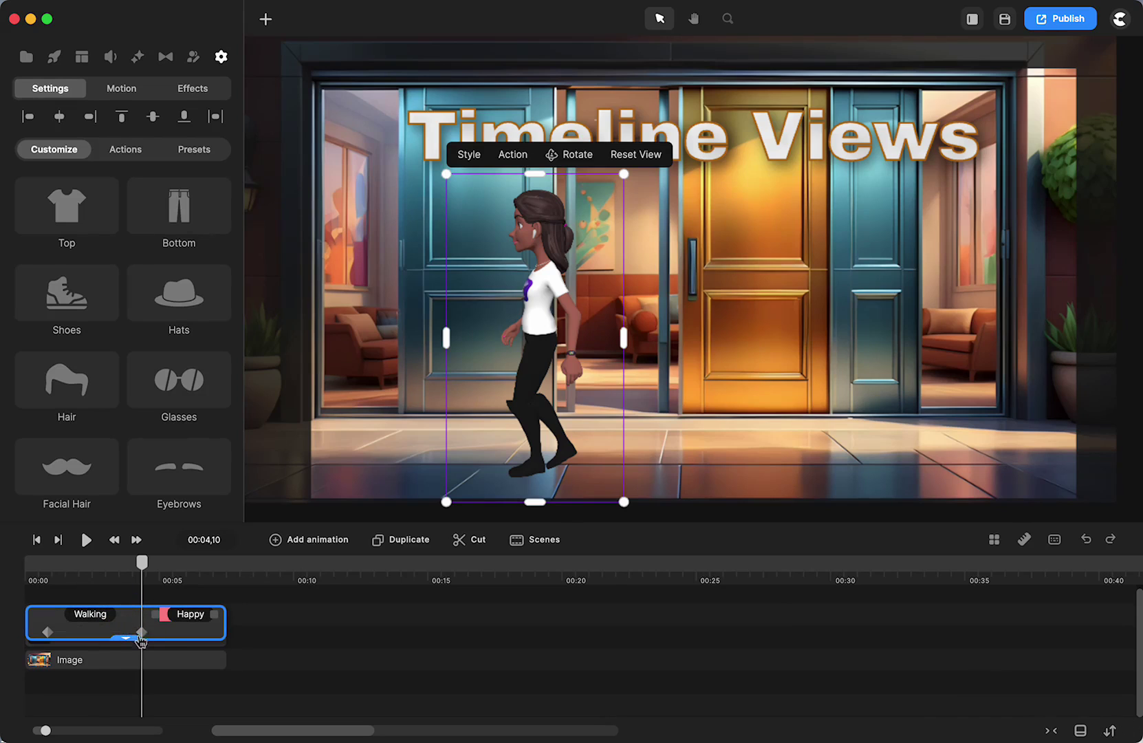
click(35, 542)
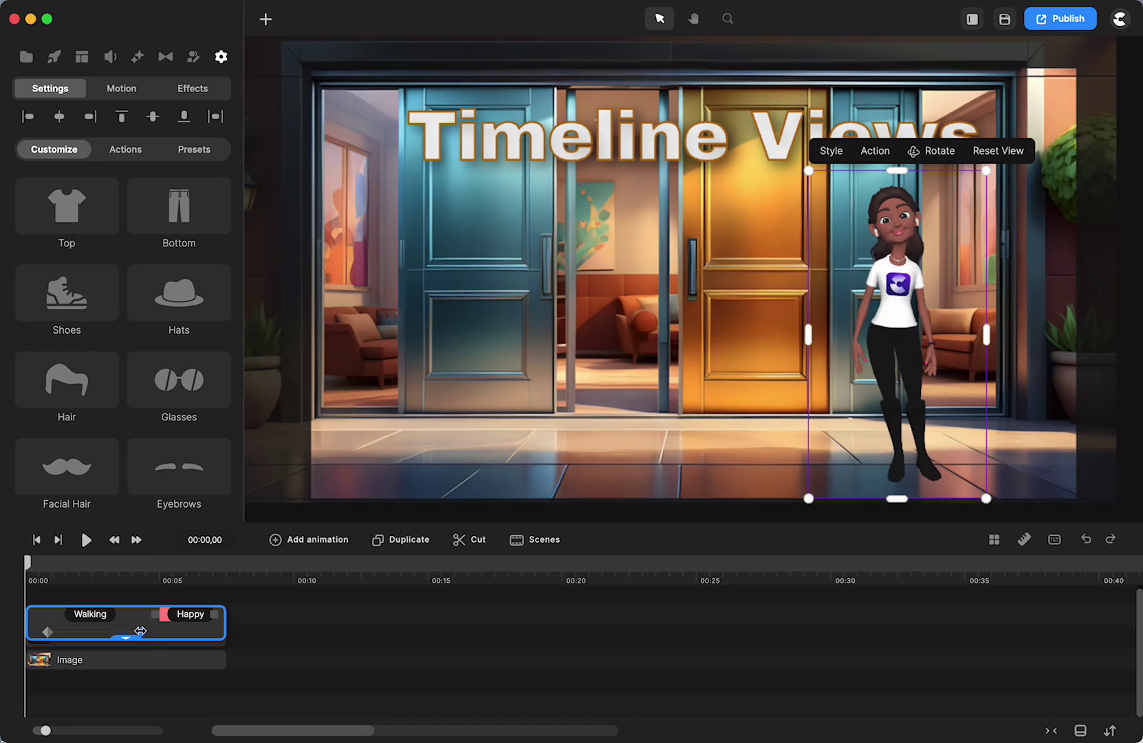
drag(140, 631, 128, 631)
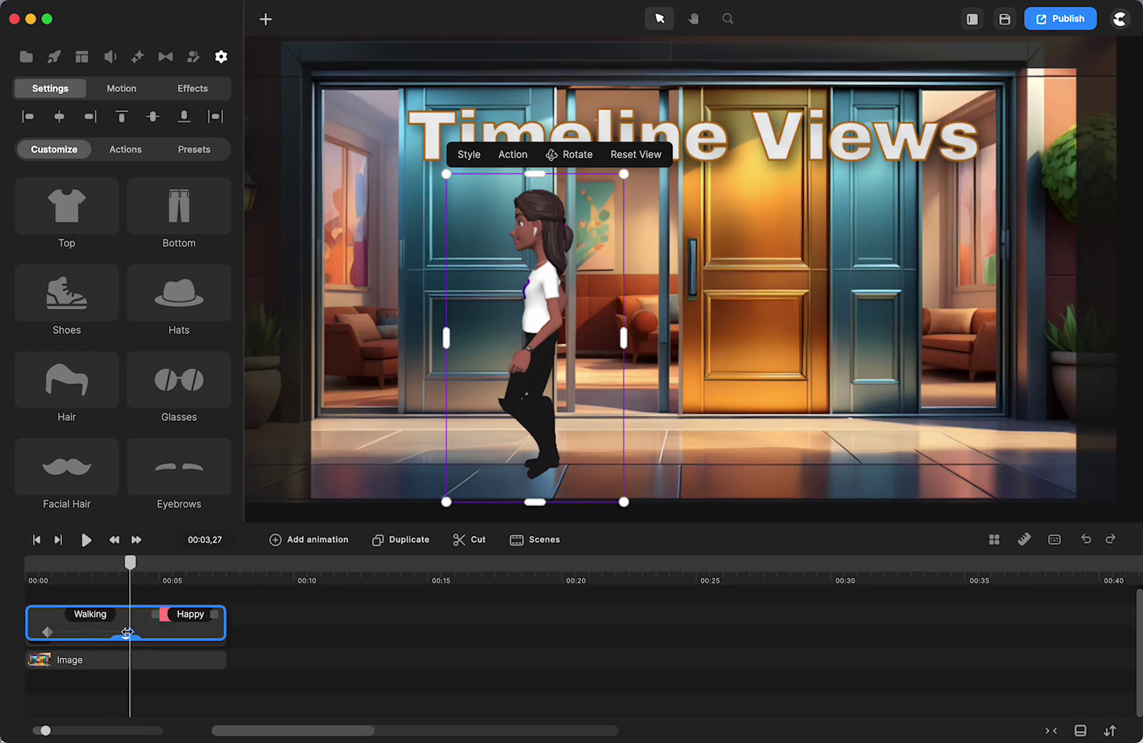
Replay the shortened walk from the start, then deselect the avatar and move the playhead near the walk's end
click(37, 540)
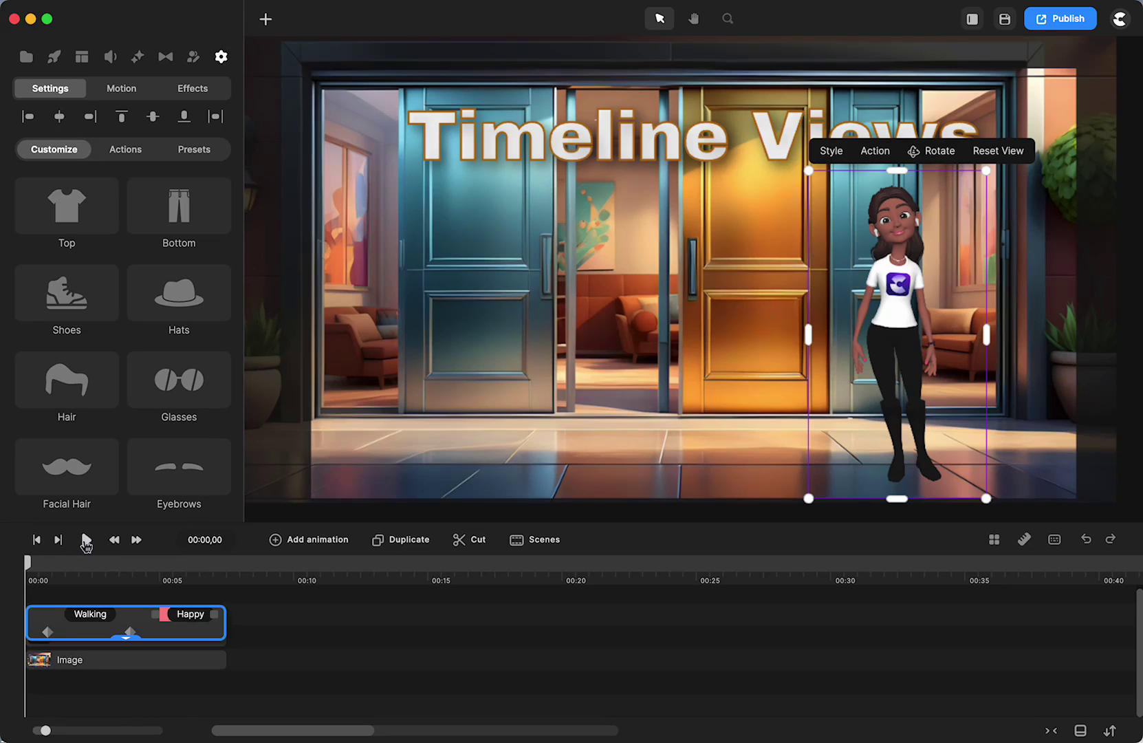
click(86, 540)
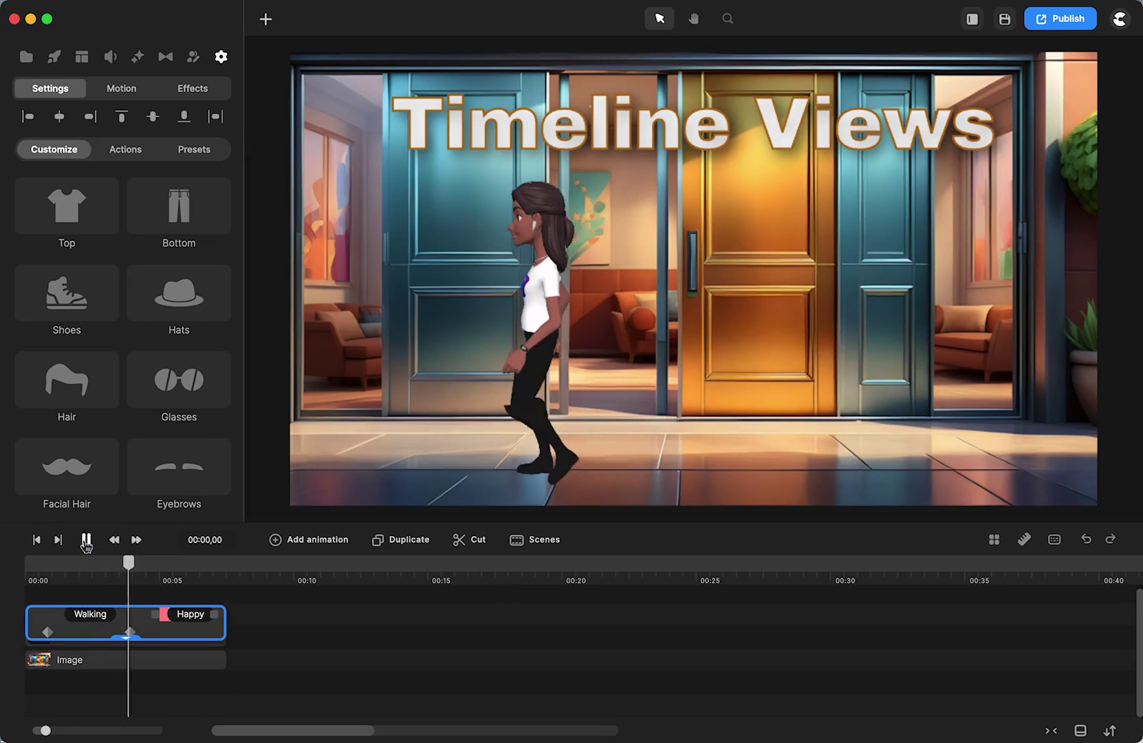
click(86, 540)
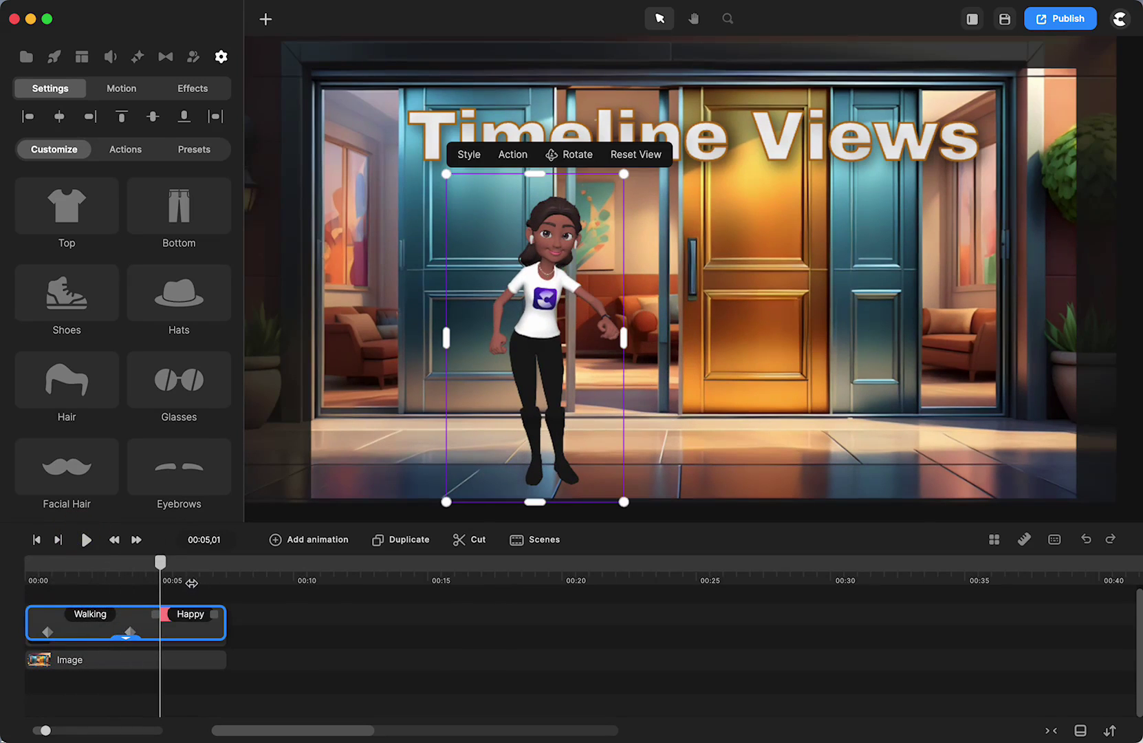
click(348, 658)
drag(159, 562, 129, 575)
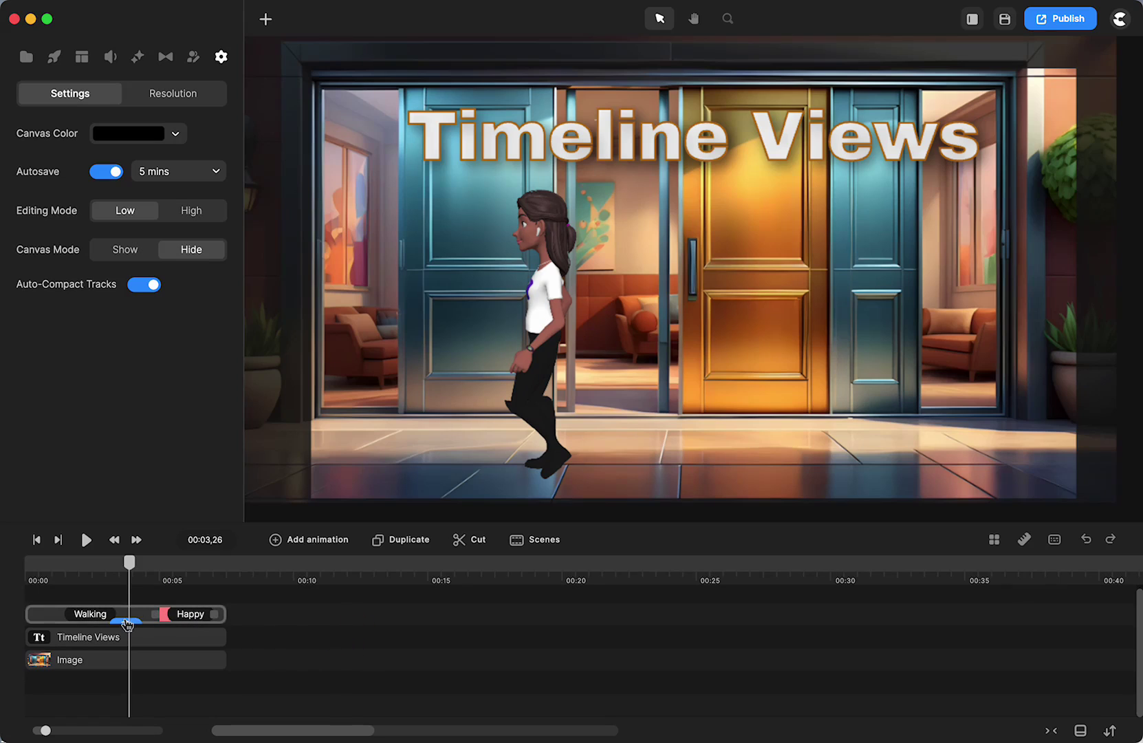
Expand the character track, scrub to about 00:04,19, and play the walk into the Happy wave
click(127, 624)
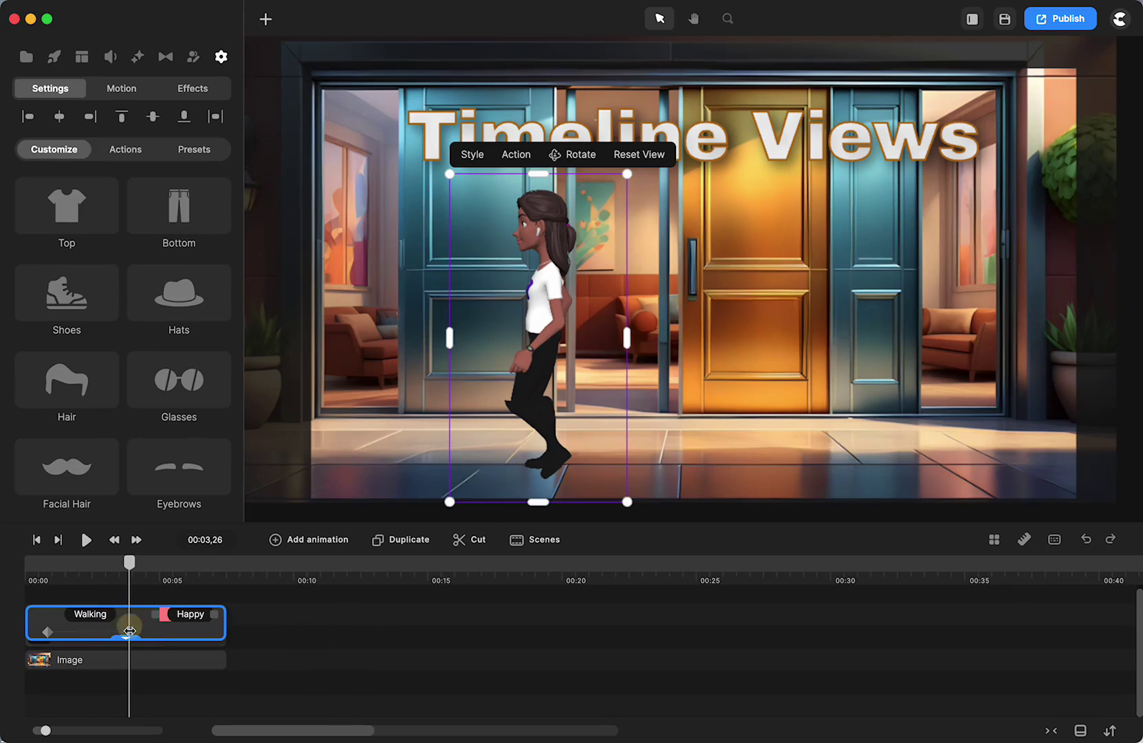
drag(129, 630, 146, 630)
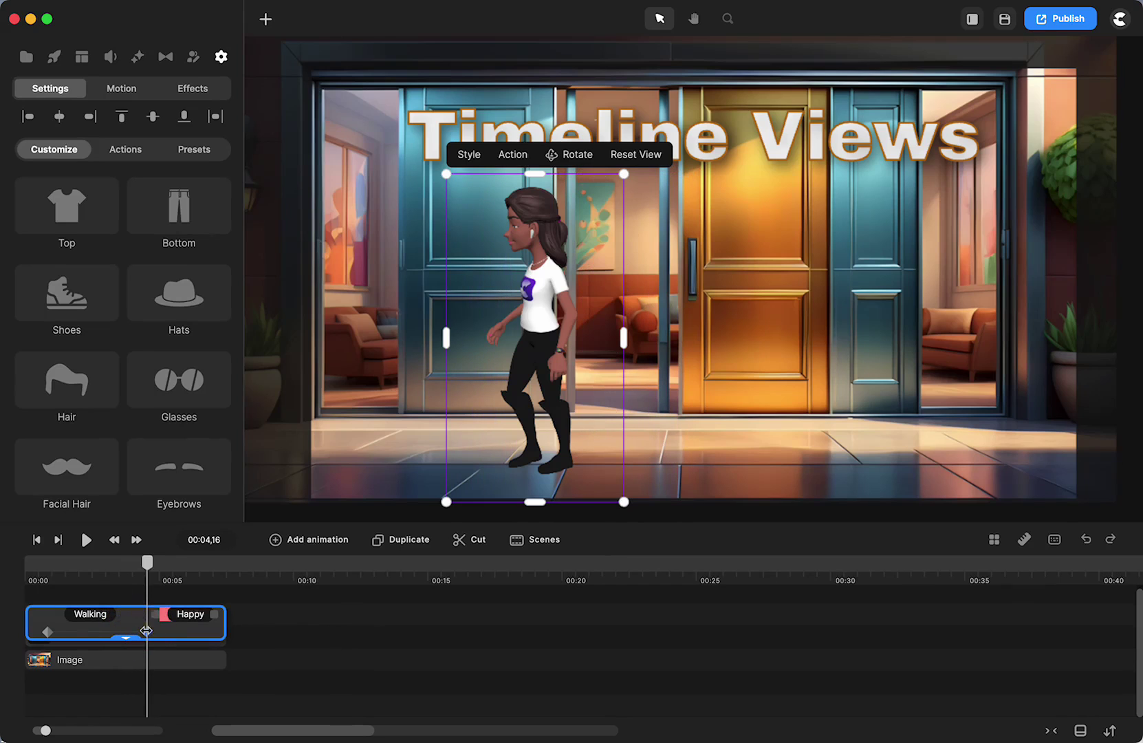
drag(147, 565, 76, 566)
click(87, 540)
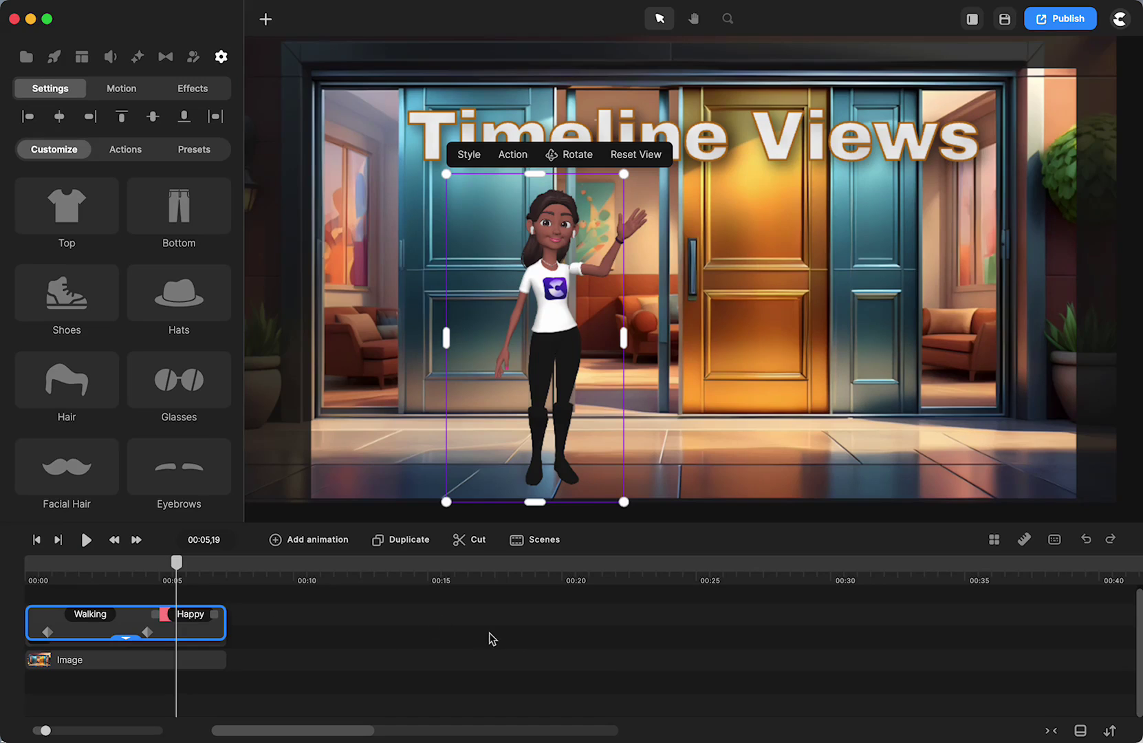
click(580, 647)
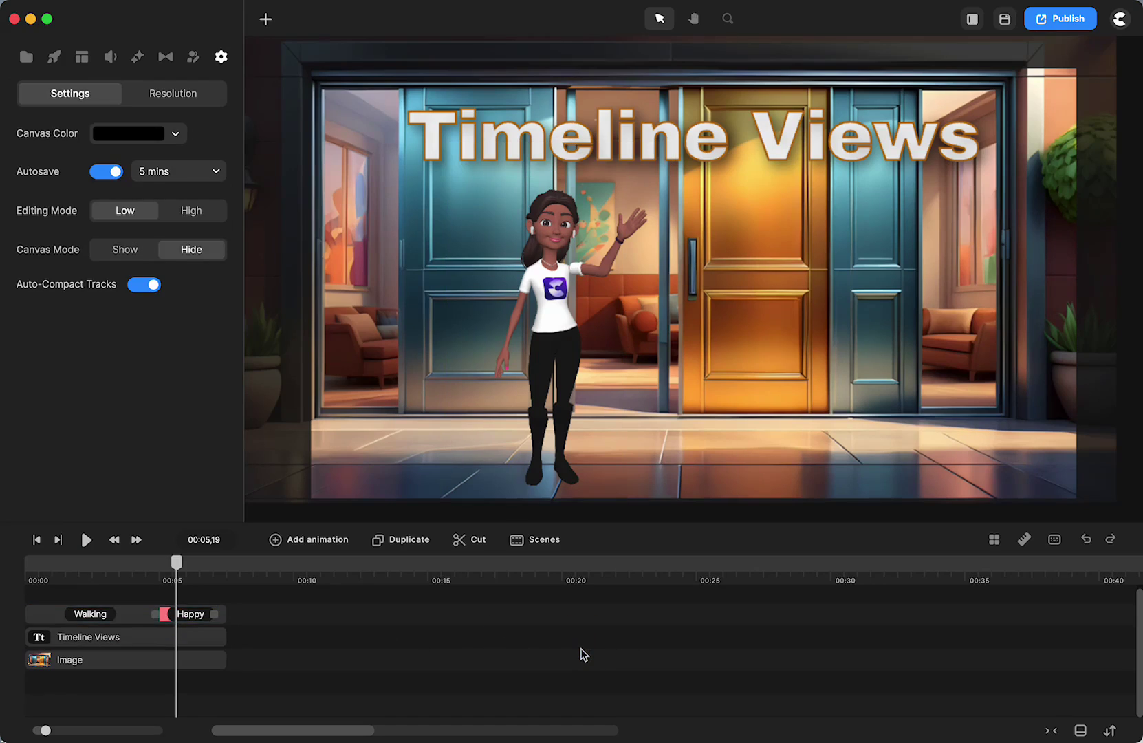
click(128, 624)
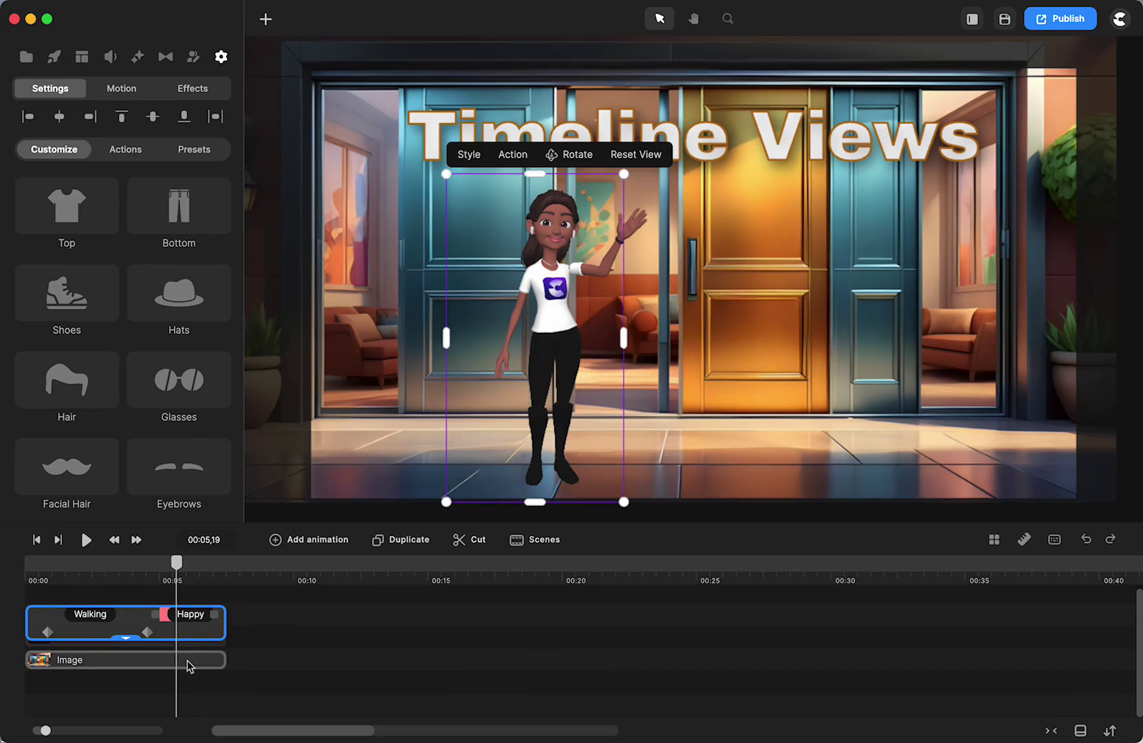
click(191, 662)
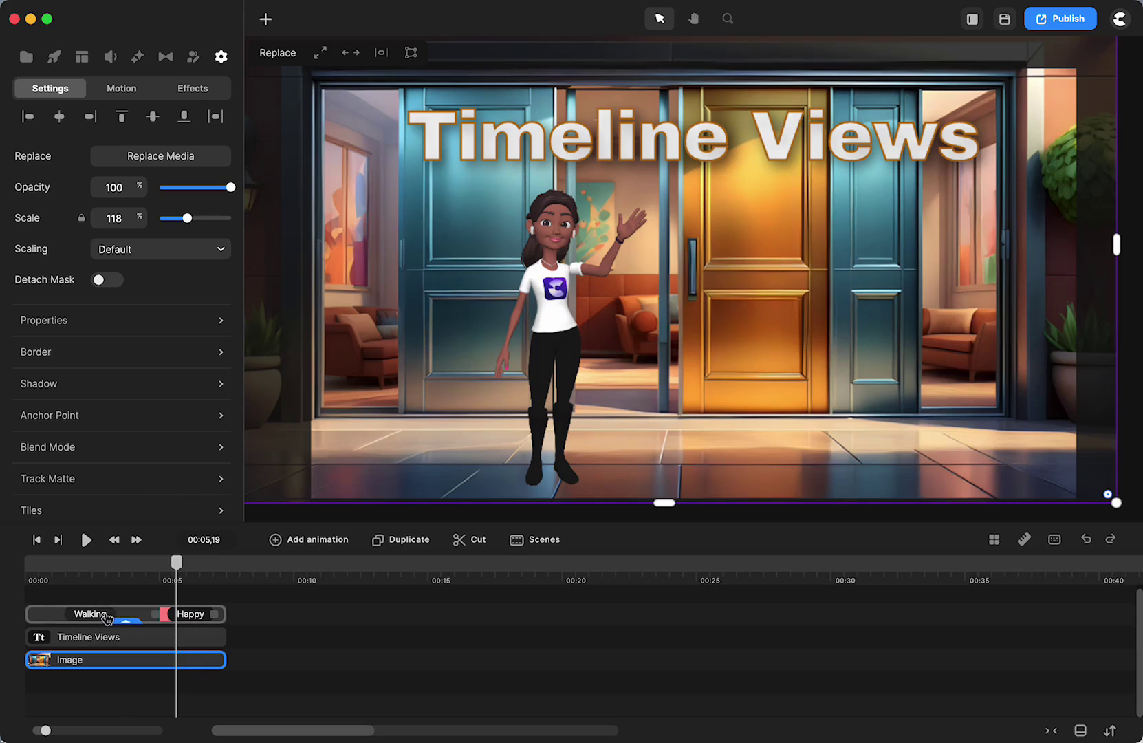
click(128, 624)
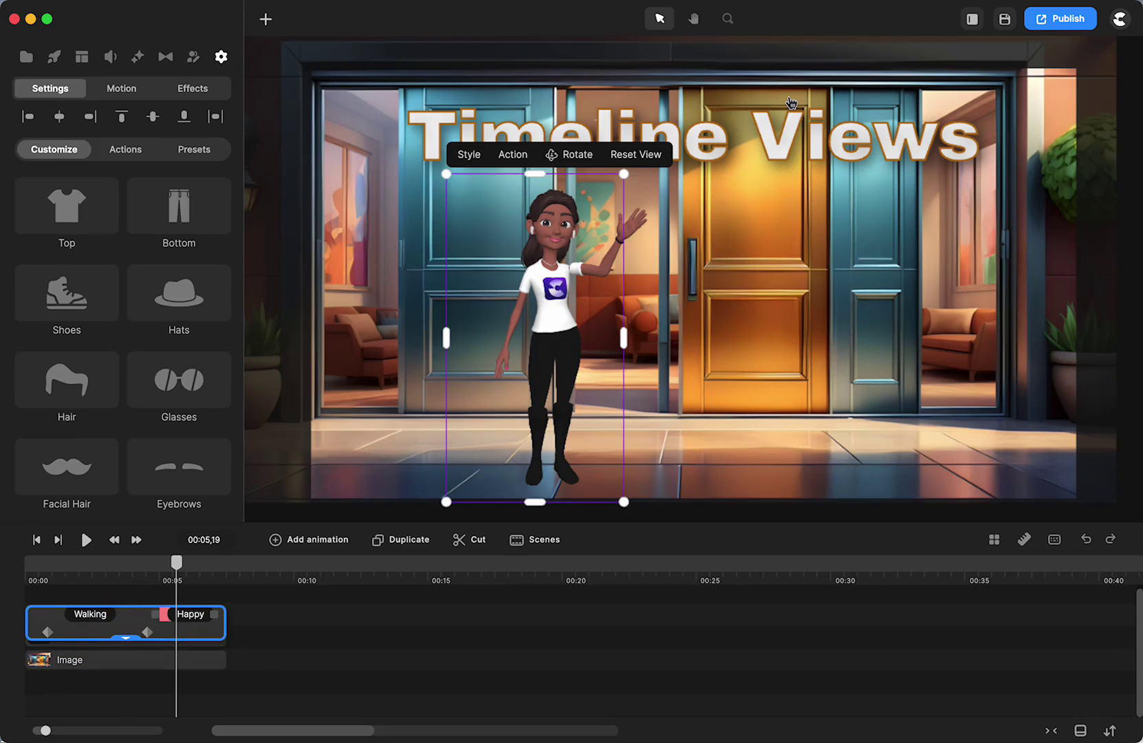
click(791, 103)
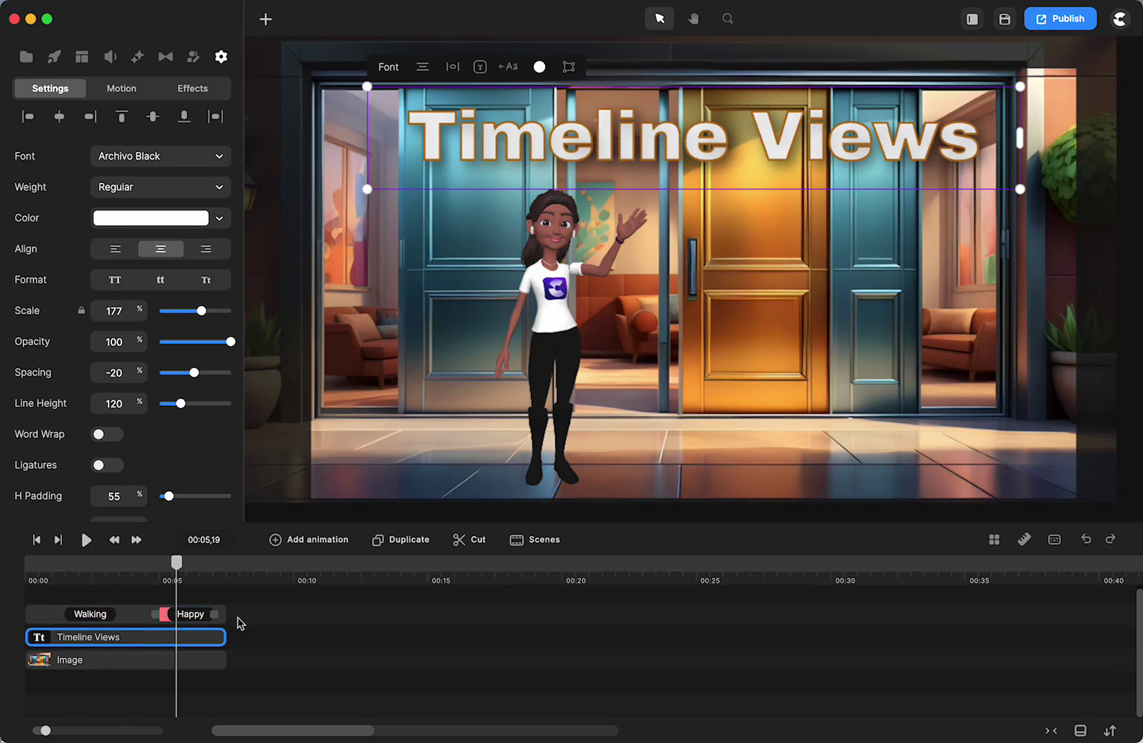
click(126, 623)
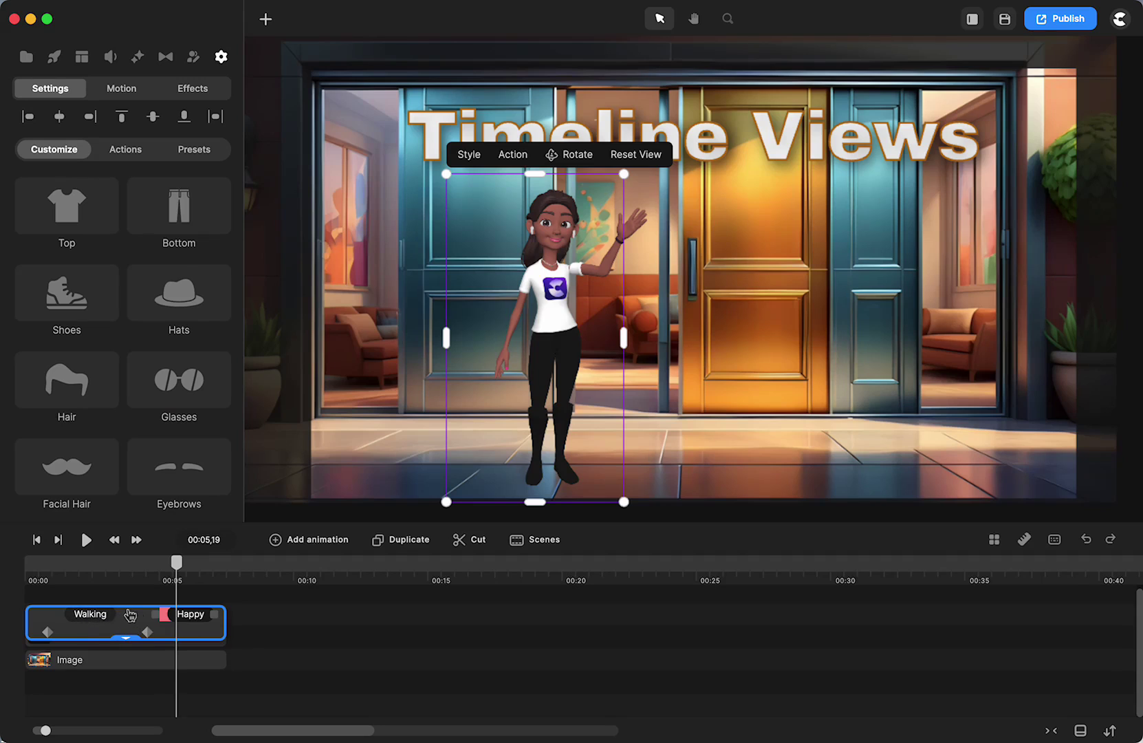
click(493, 643)
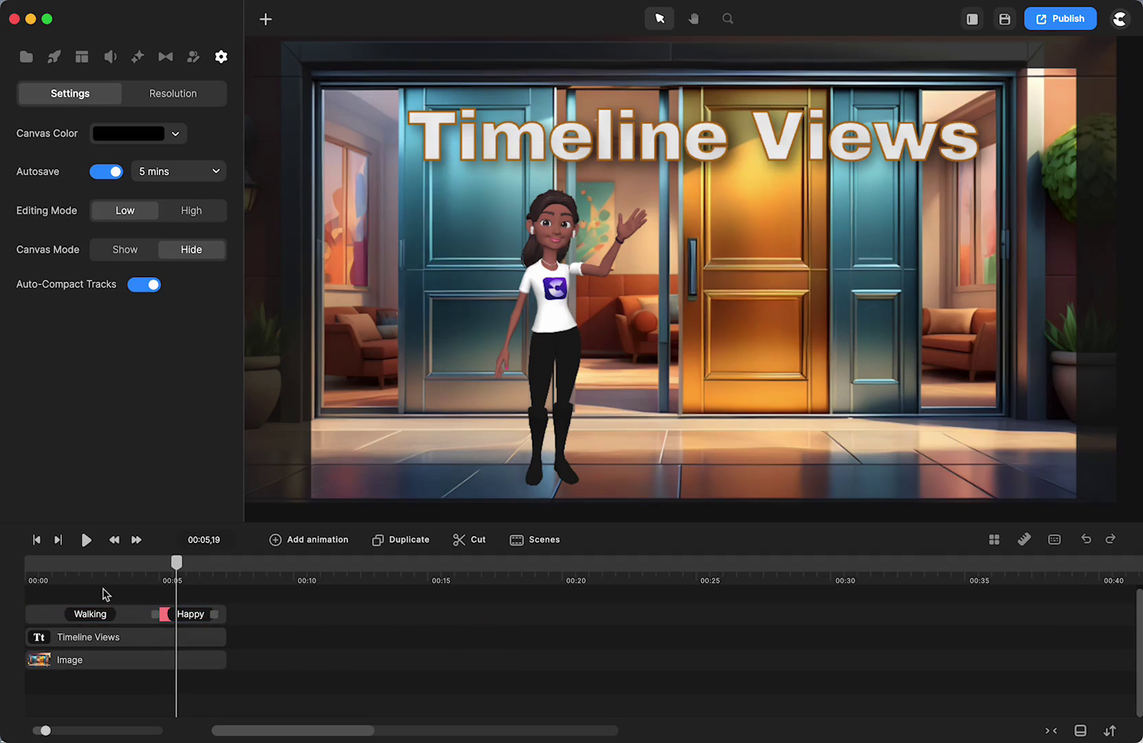
Change the track size from Large to Medium, then select the walking character's track
click(1112, 733)
click(1060, 676)
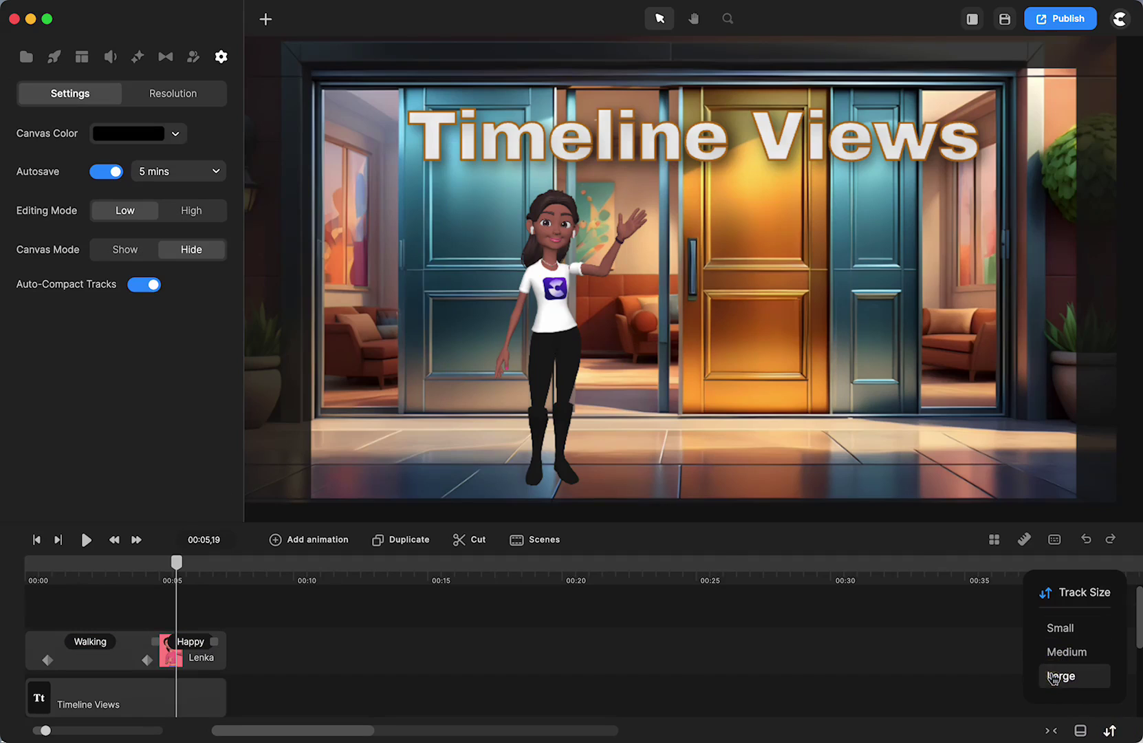
scroll(593, 670, down, 1)
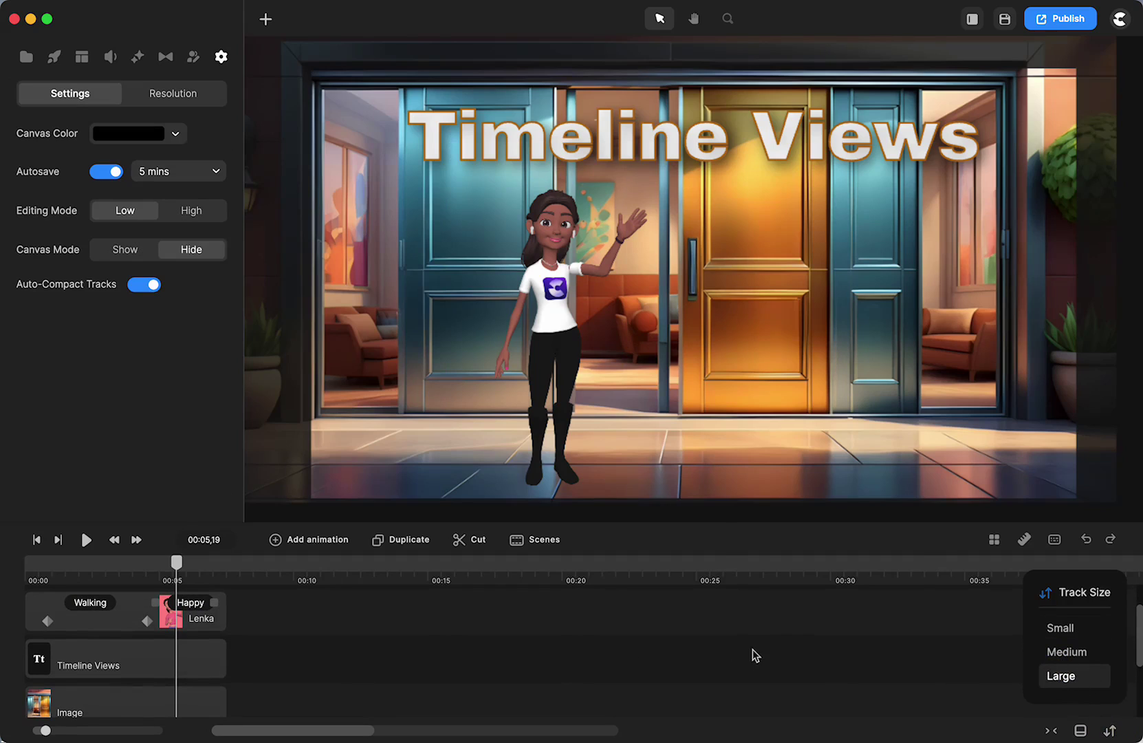
click(1059, 651)
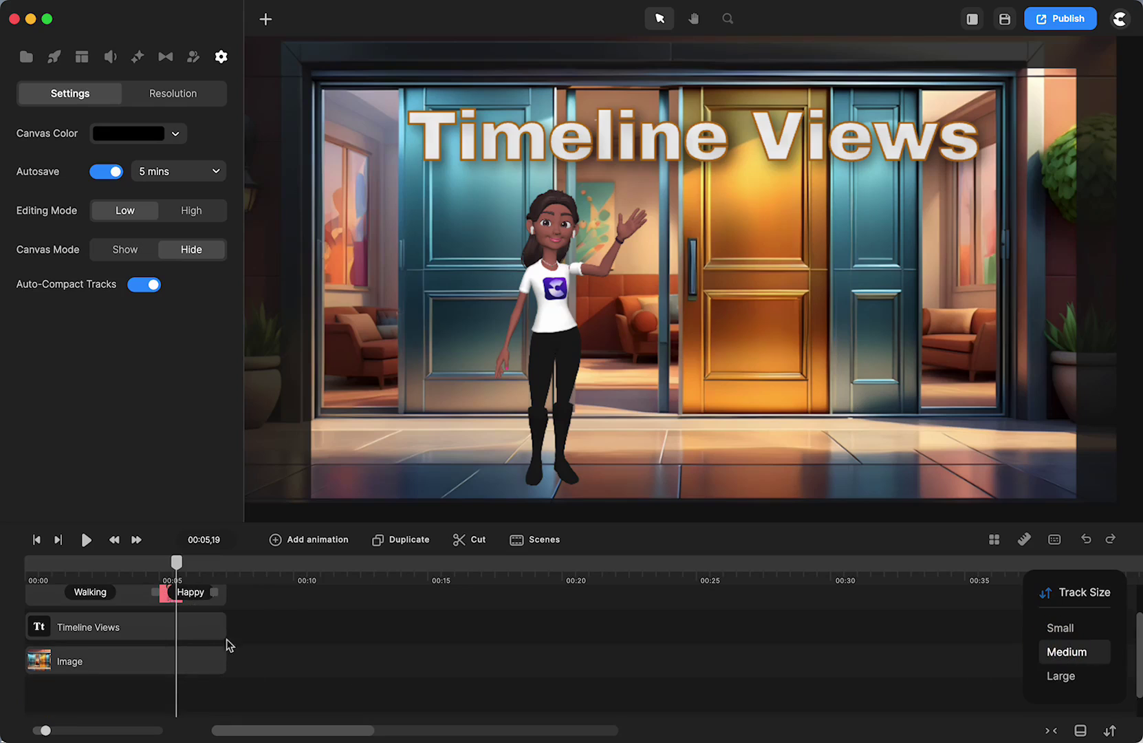
scroll(258, 646, up, 2)
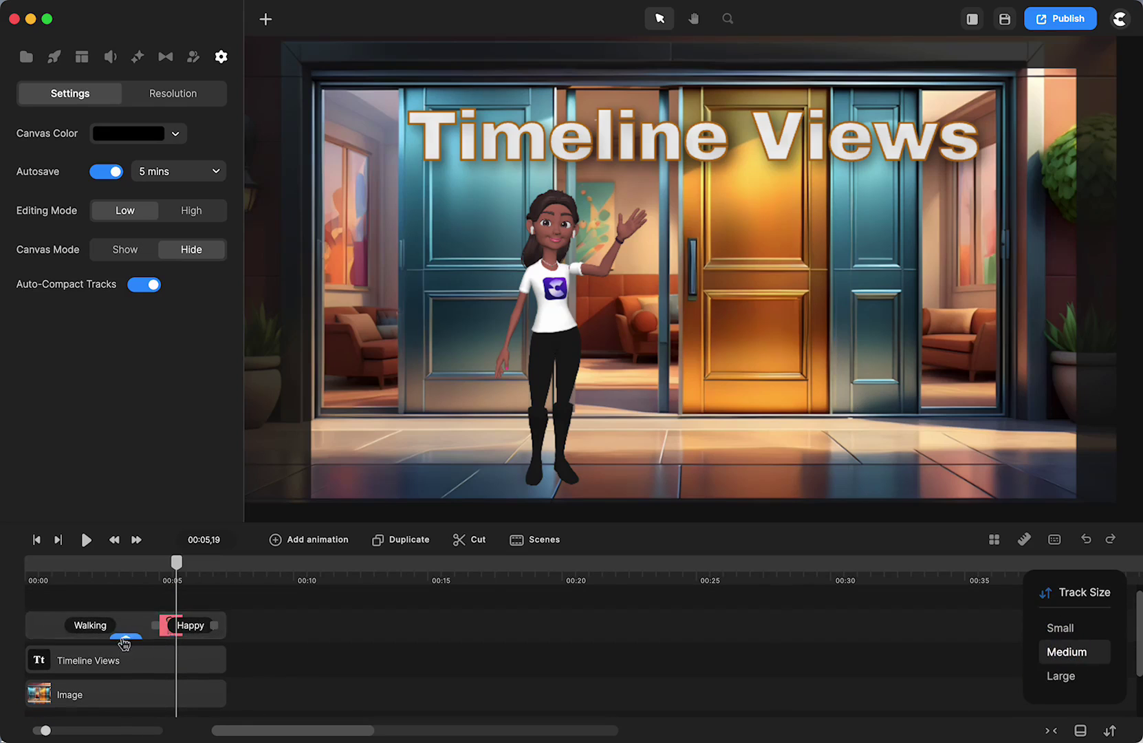
click(126, 639)
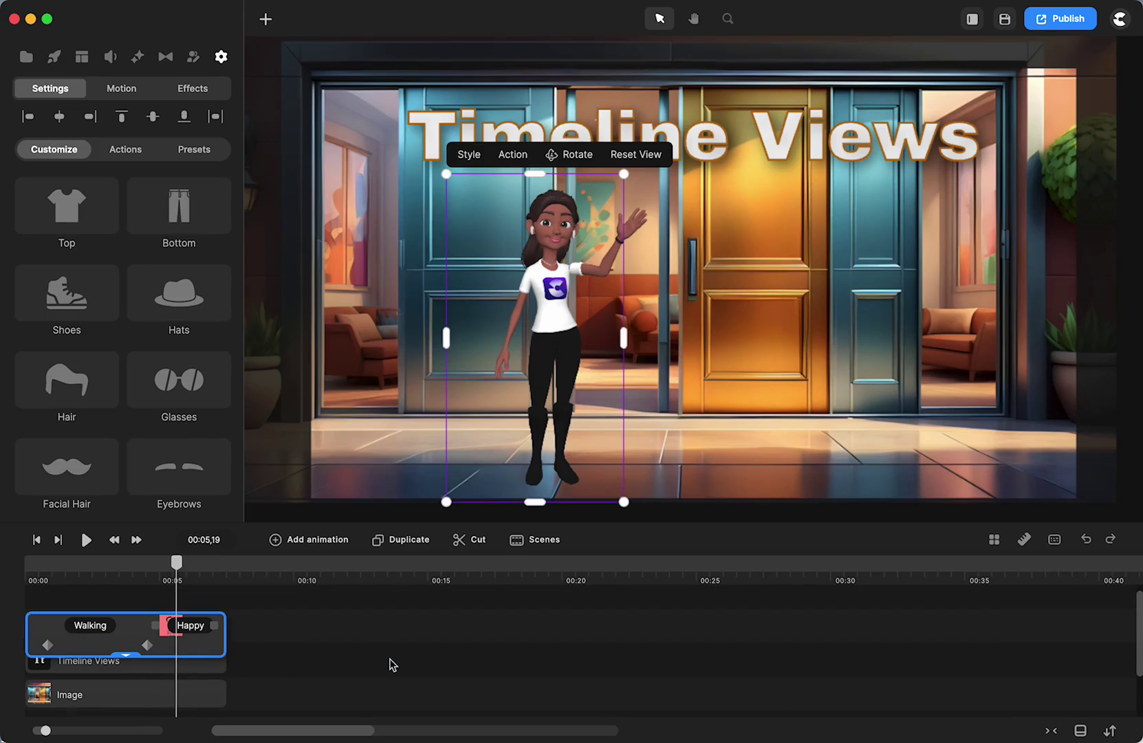
Add a Right slide-out exit animation to the walking character from the Motion Out presets
click(122, 98)
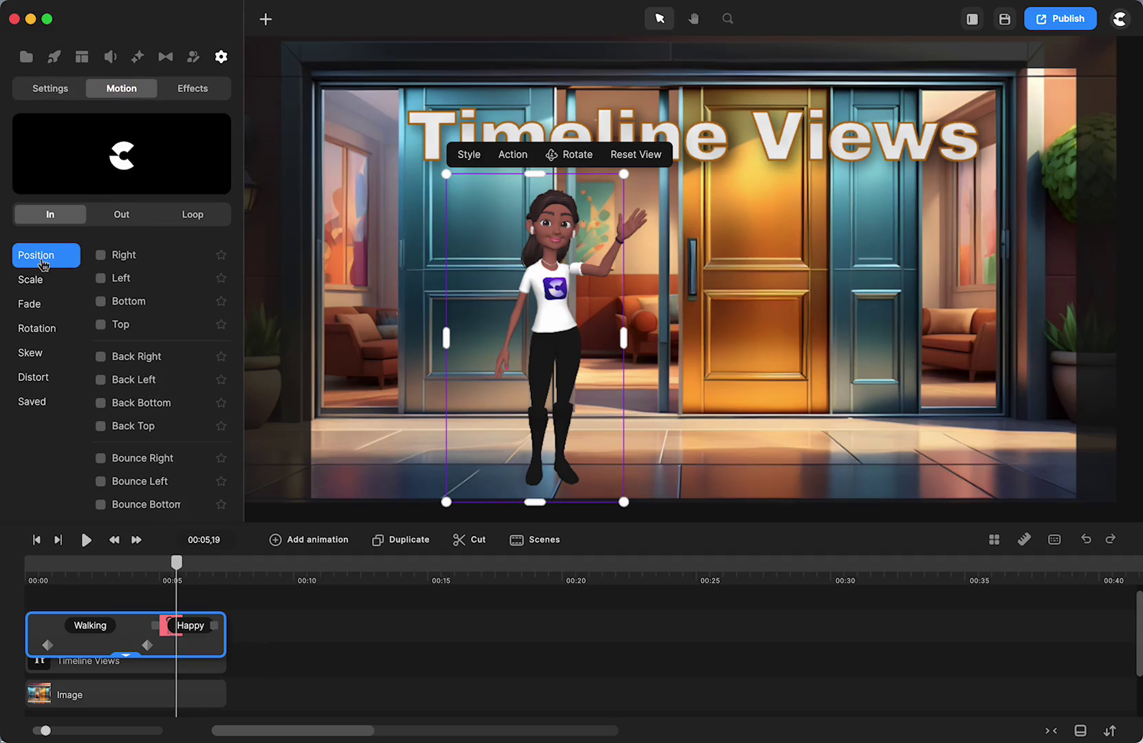
click(116, 214)
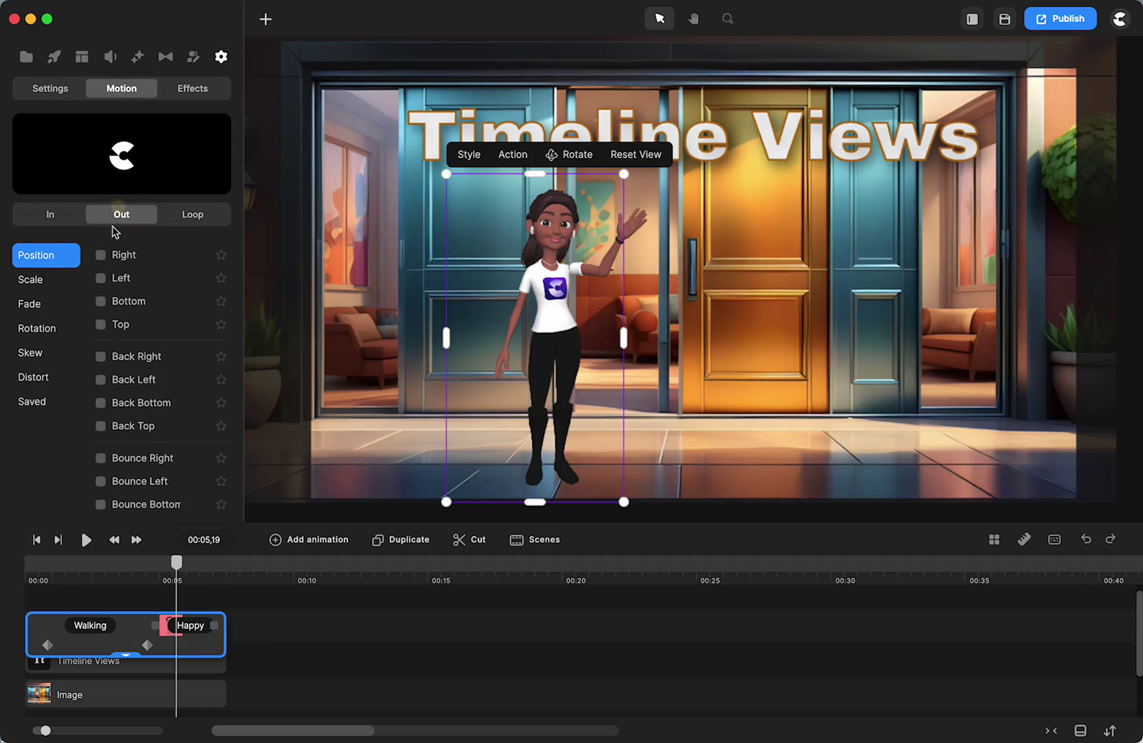
click(101, 254)
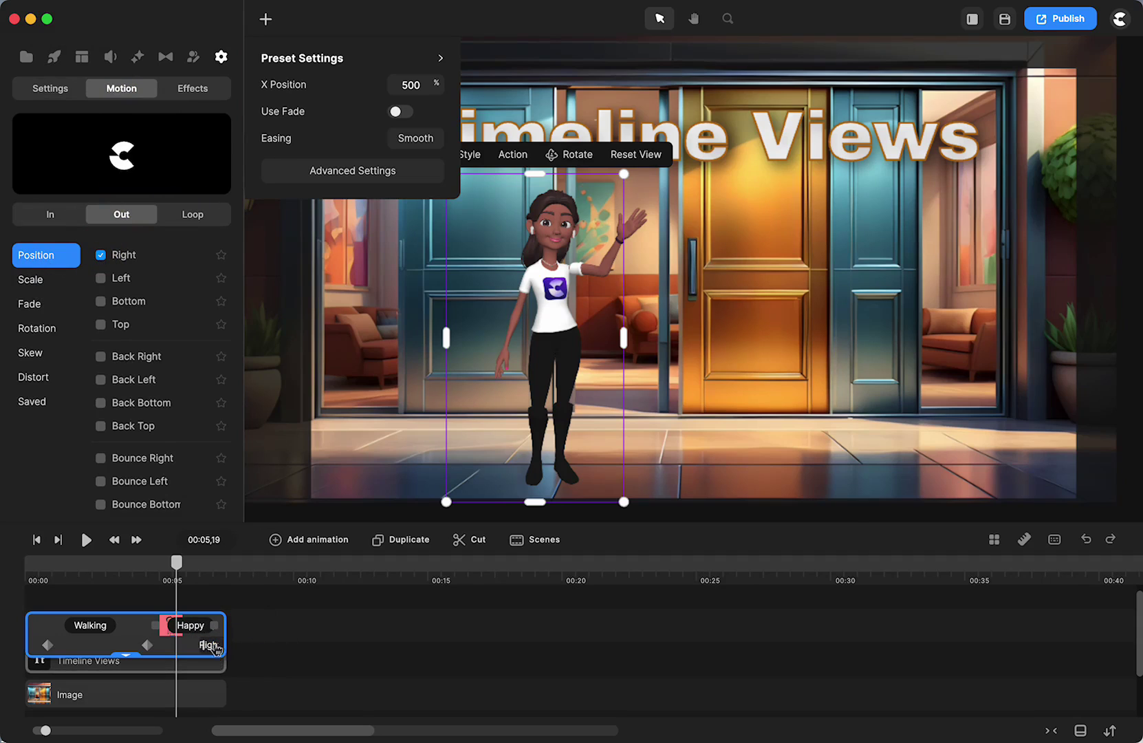
Preview the Right exit on the timeline, scrubbing between 00:07,02 and 00:06,02
click(215, 646)
click(302, 643)
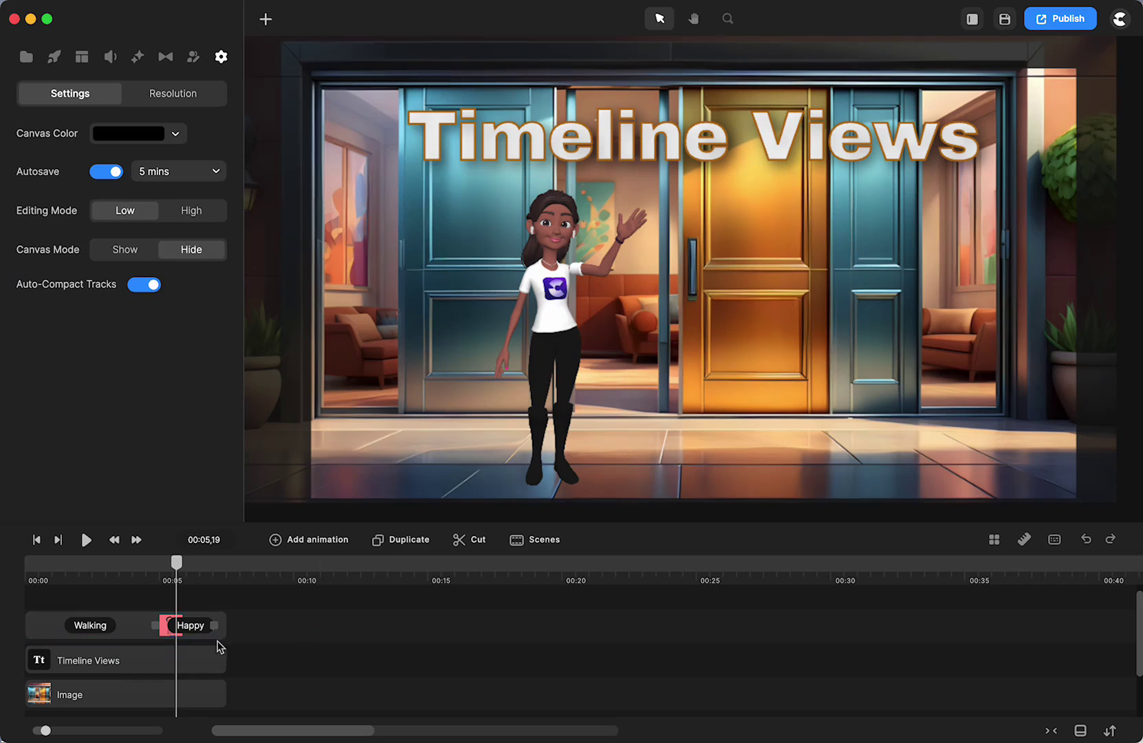
mouse_move(176, 562)
mouse_down()
mouse_move(222, 561)
mouse_move(189, 563)
mouse_up()
click(198, 638)
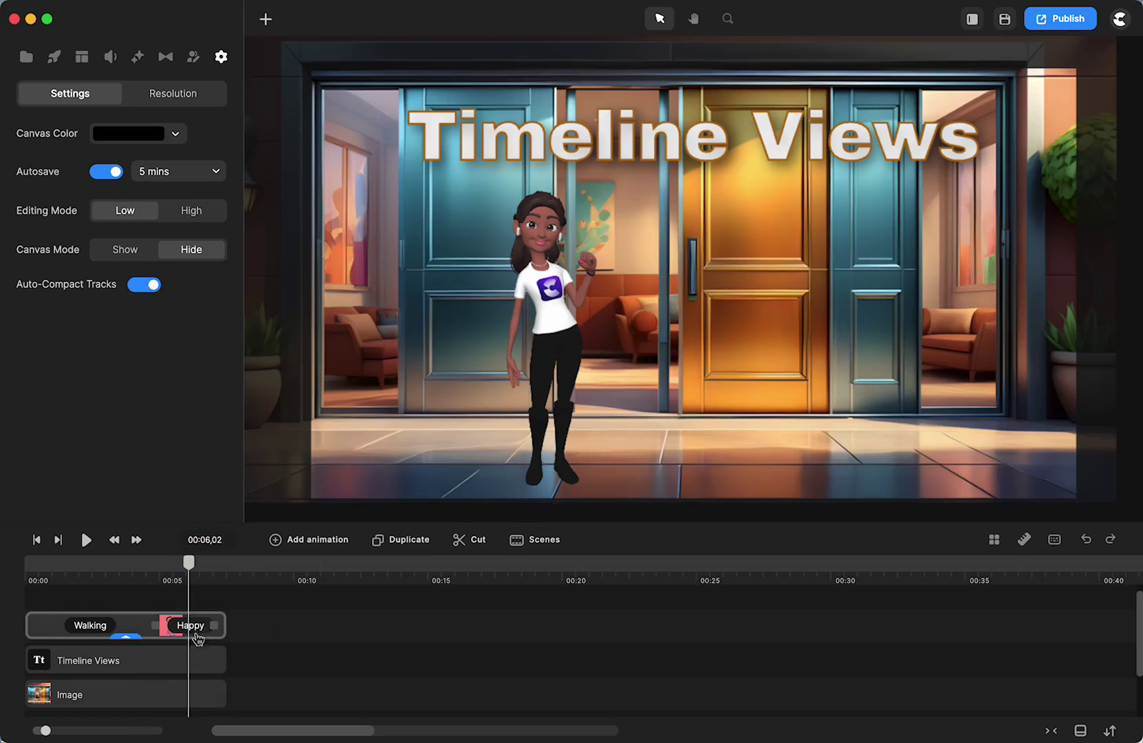
Lengthen the Right exit chip, then delete it, leaving only the Walking and Happy animations
click(126, 639)
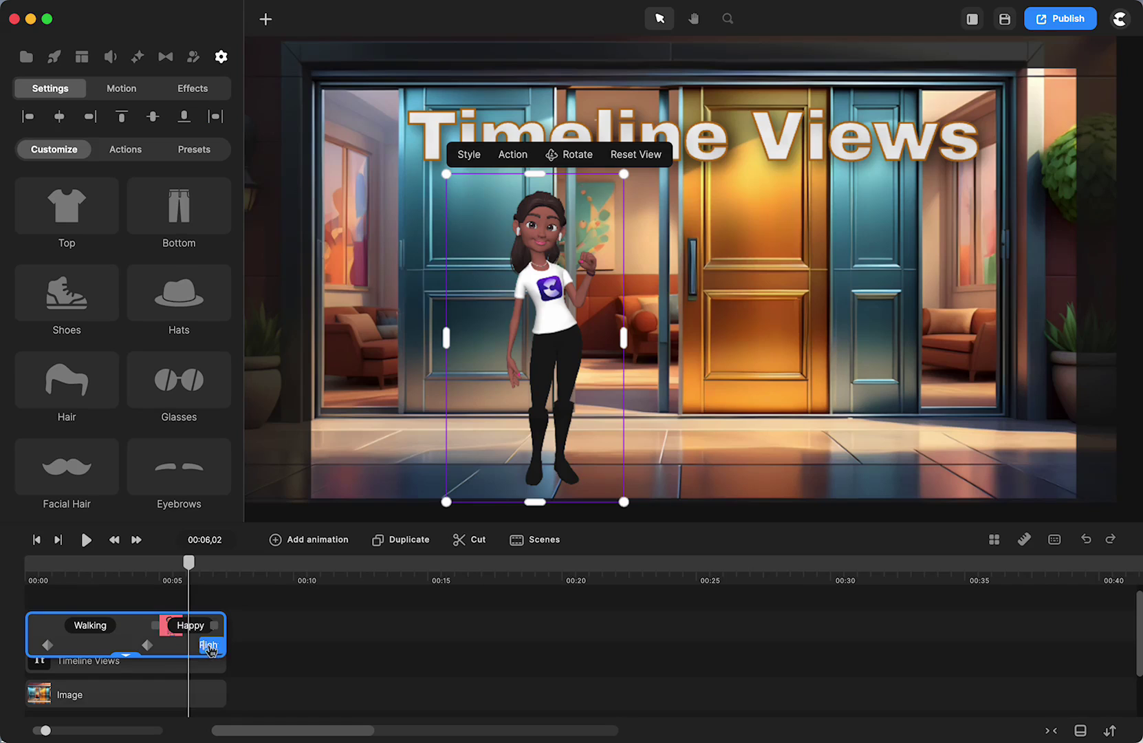
mouse_move(199, 643)
mouse_down()
mouse_move(170, 643)
mouse_move(186, 643)
mouse_up()
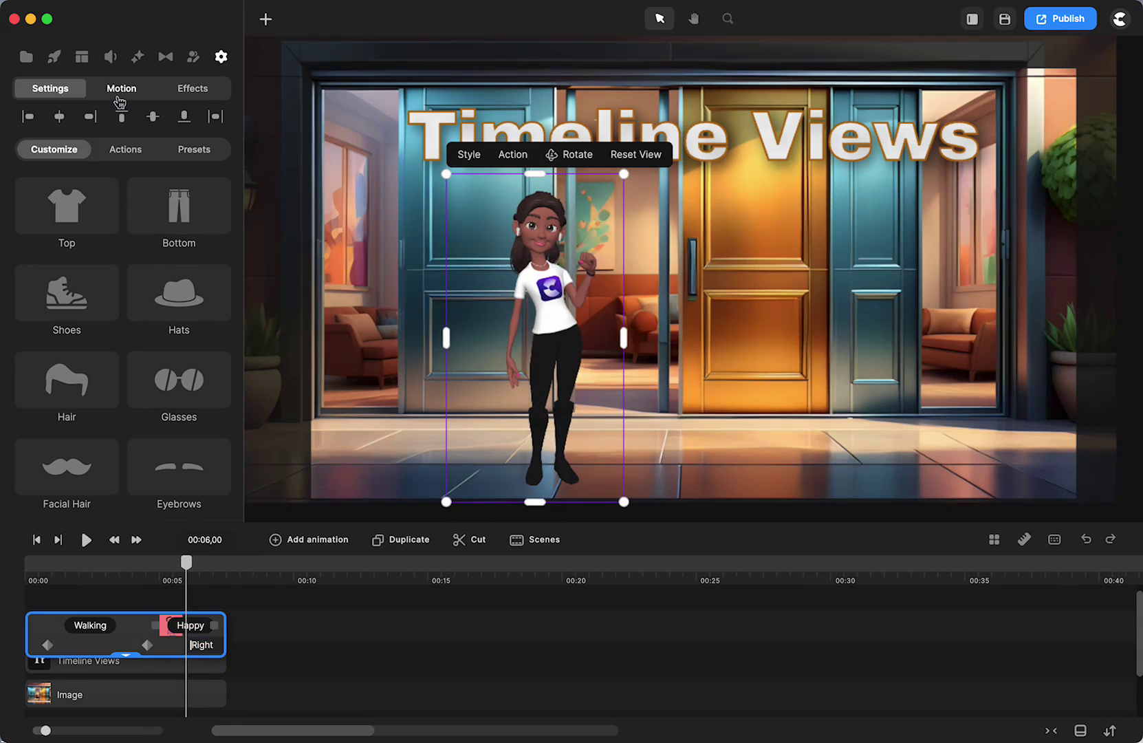
click(204, 645)
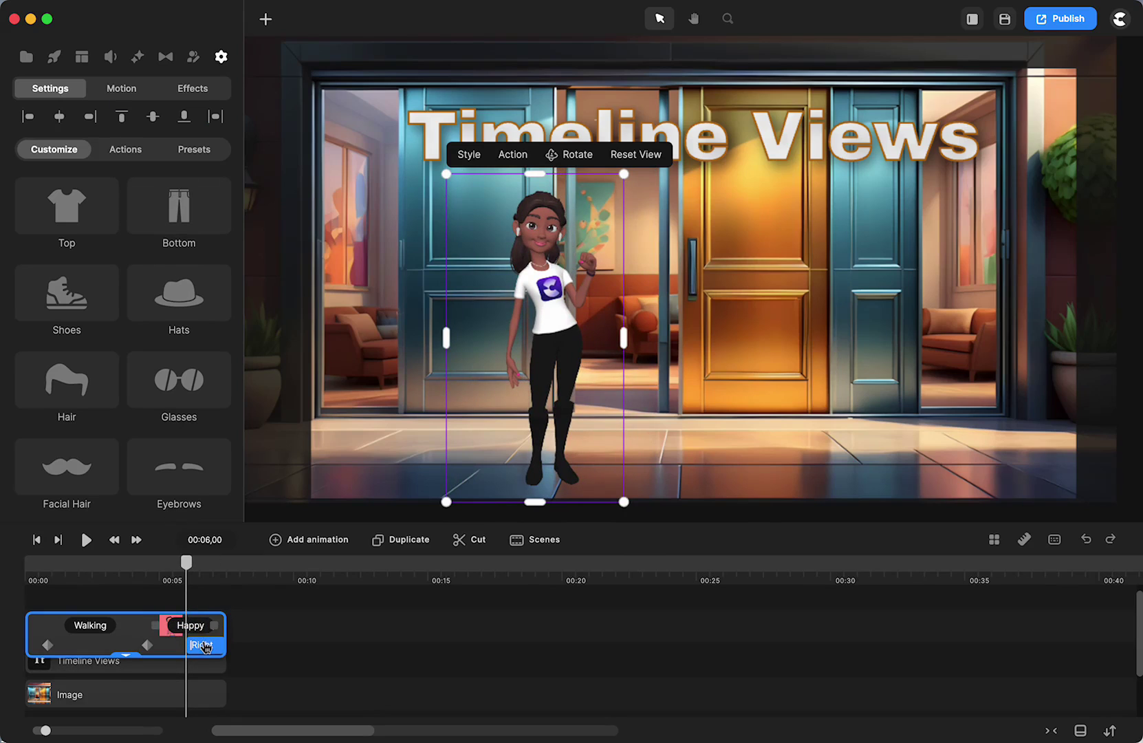
right_click(204, 645)
click(237, 626)
click(403, 641)
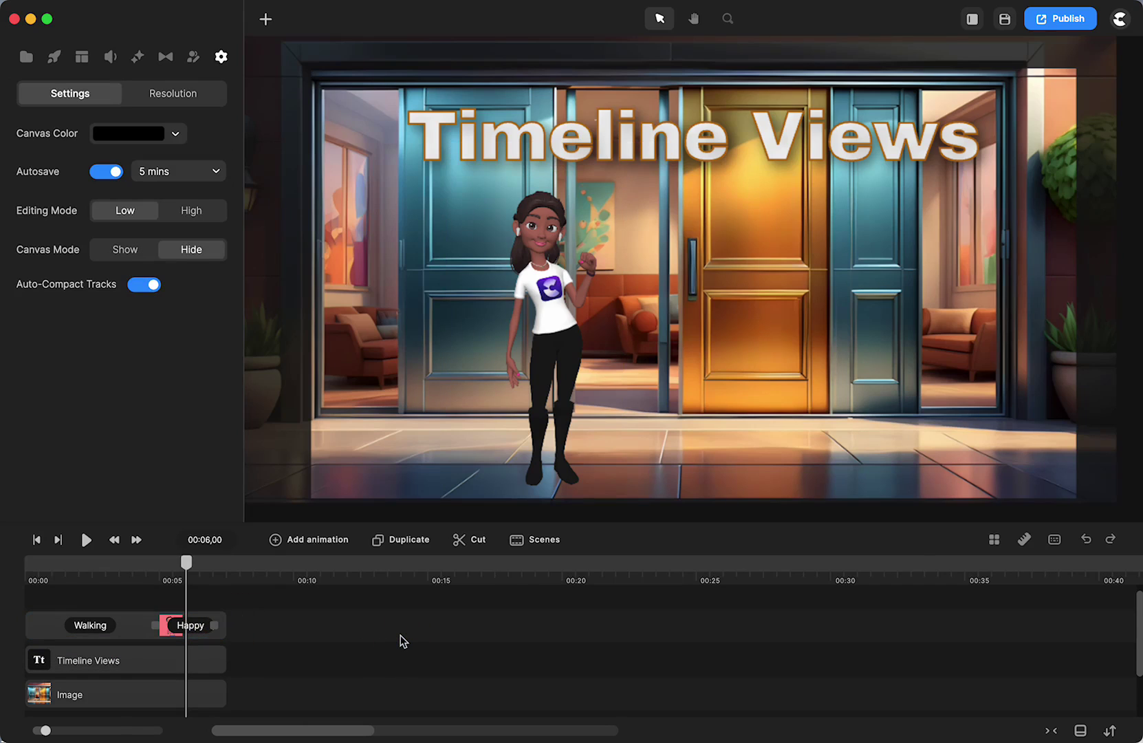